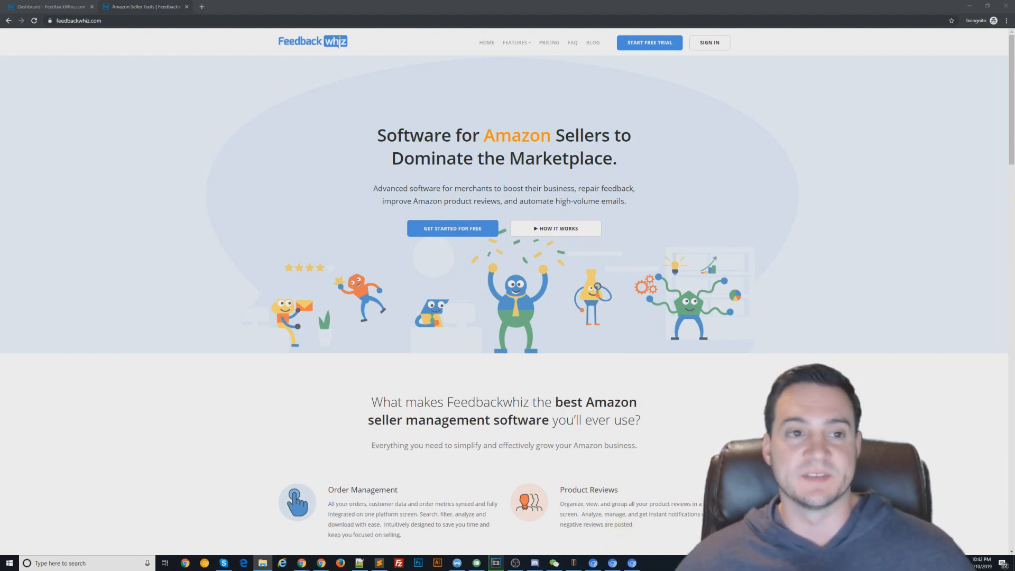
Step: Close the FeedbackWhiz home page and open the Product Monitoring page from the dashboard
{"action": "left_click", "coordinate": [208, 170]}
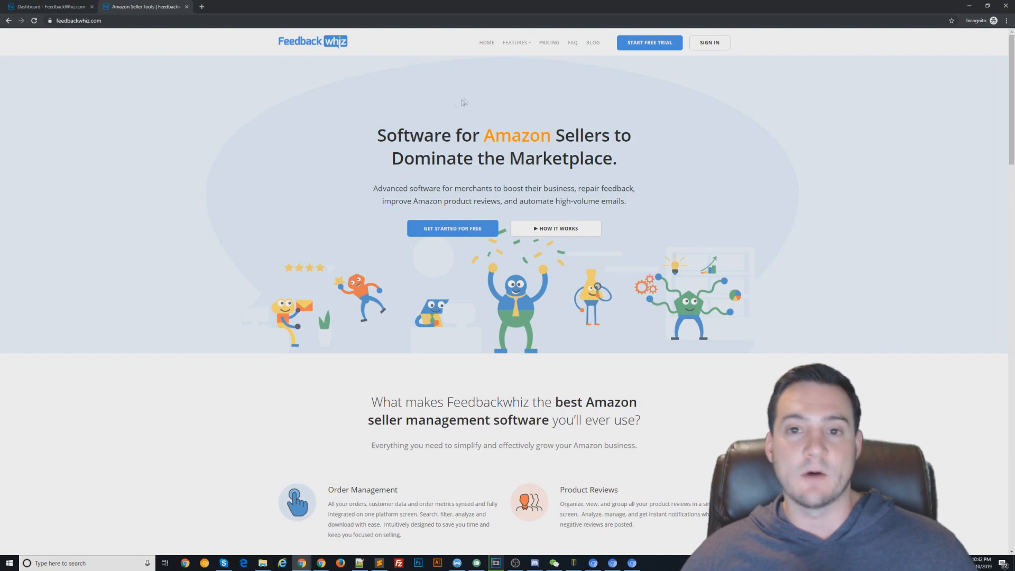
{"action": "key", "text": "ctrl+w"}
{"action": "mouse_move", "coordinate": [242, 40]}
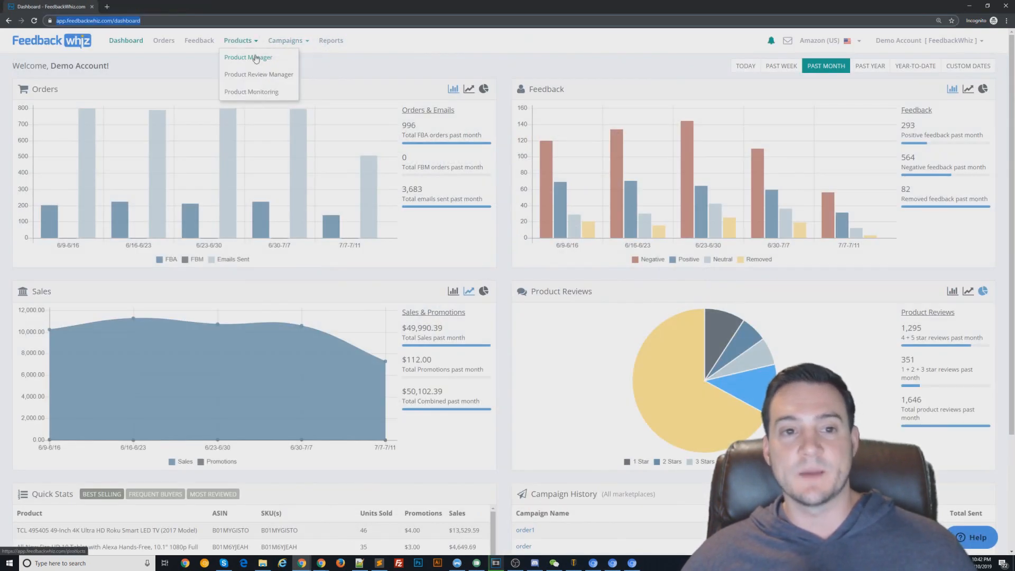
{"action": "mouse_move", "coordinate": [286, 41]}
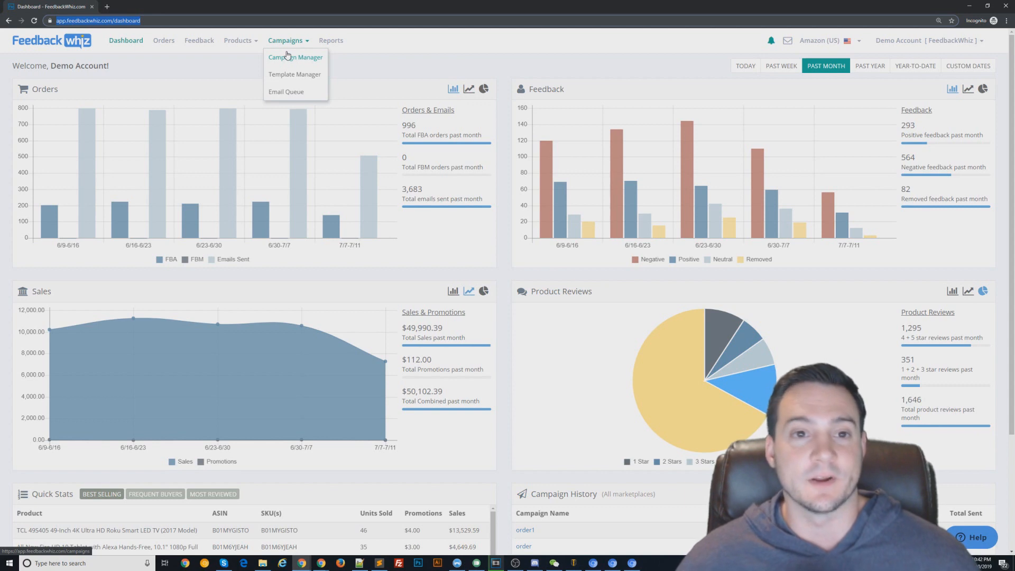
{"action": "left_click", "coordinate": [256, 41]}
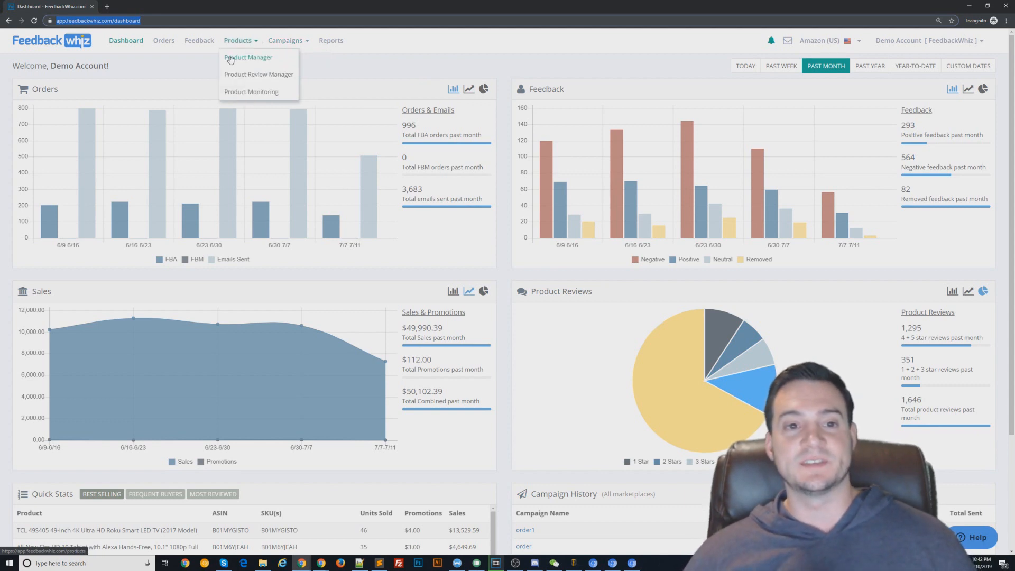
{"action": "left_click", "coordinate": [242, 93]}
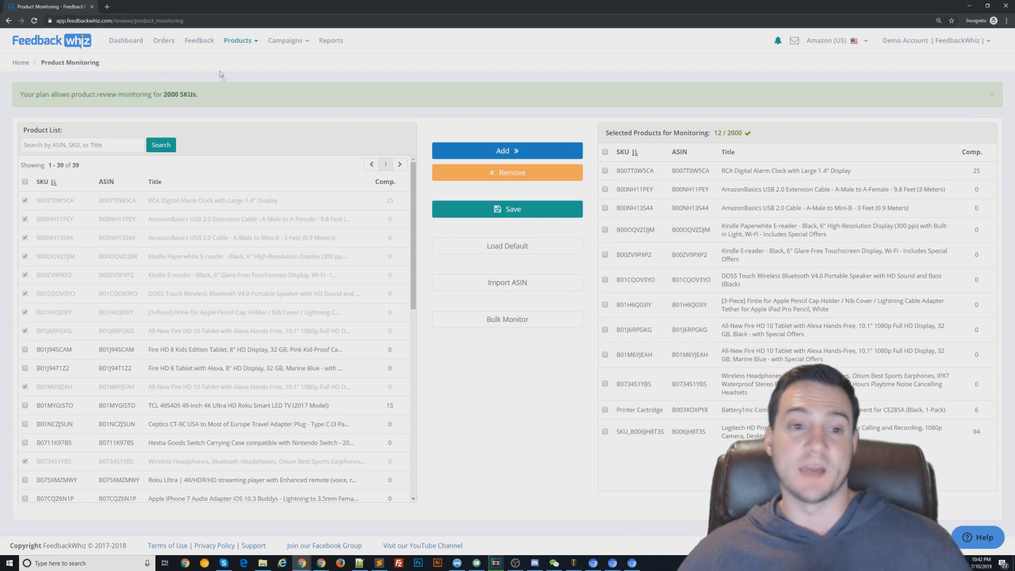
Step: Add the Fire HD 8 Kids Edition Tablet (B01J94SCAM) to the products selected for monitoring and save the selection
{"action": "left_click", "coordinate": [69, 146]}
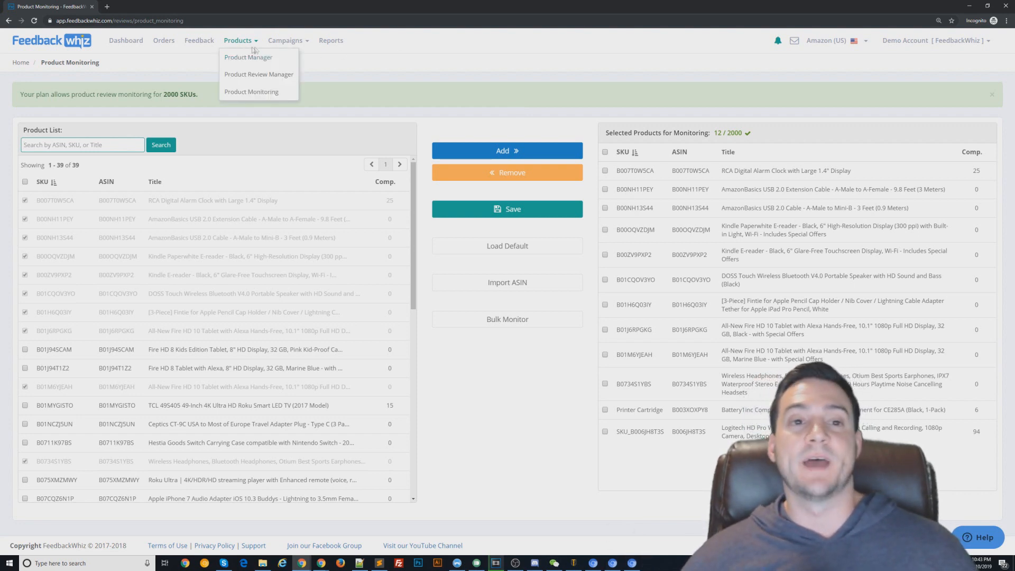
{"action": "mouse_move", "coordinate": [256, 48]}
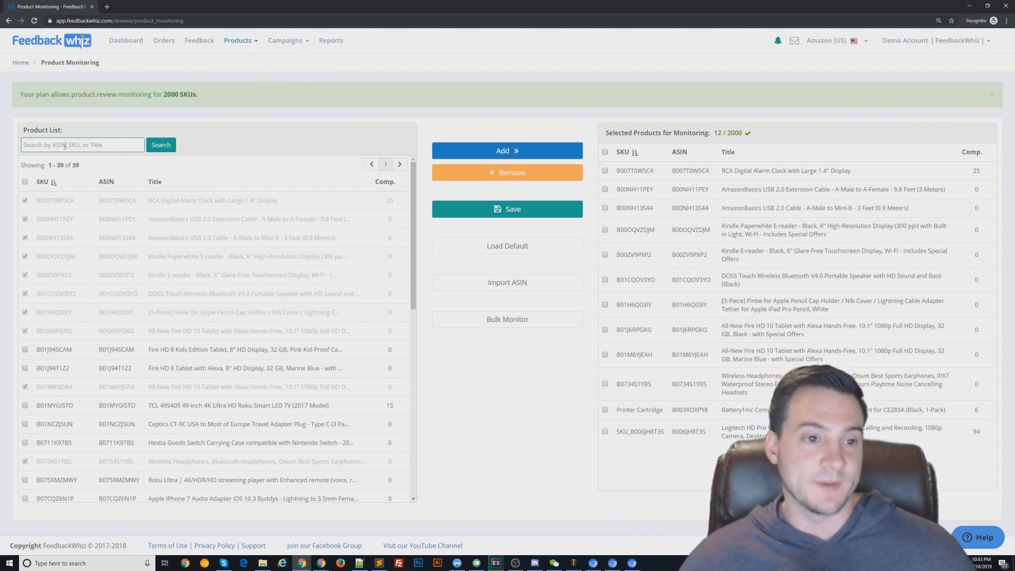
{"action": "left_click", "coordinate": [24, 183]}
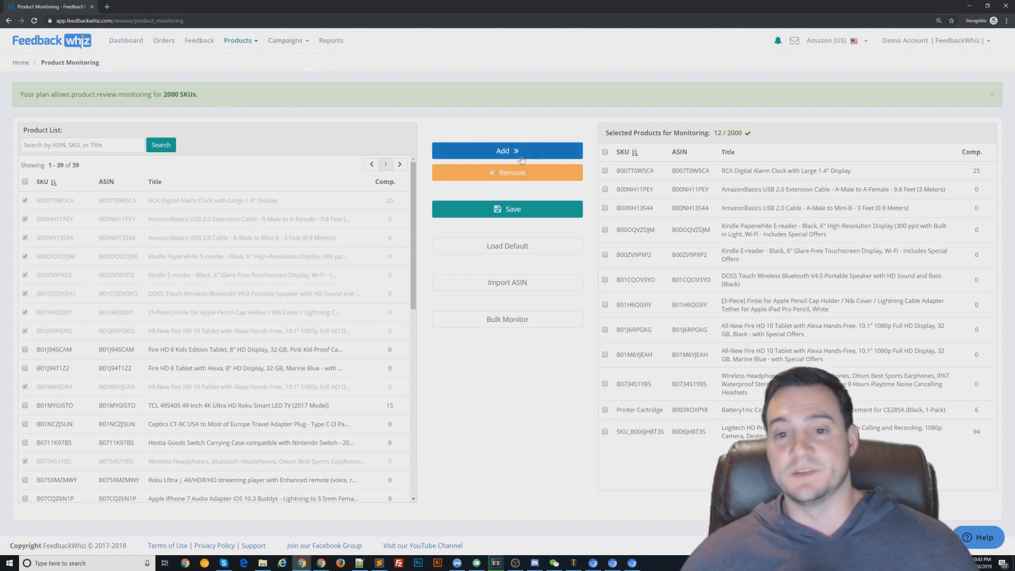
{"action": "left_click", "coordinate": [25, 349]}
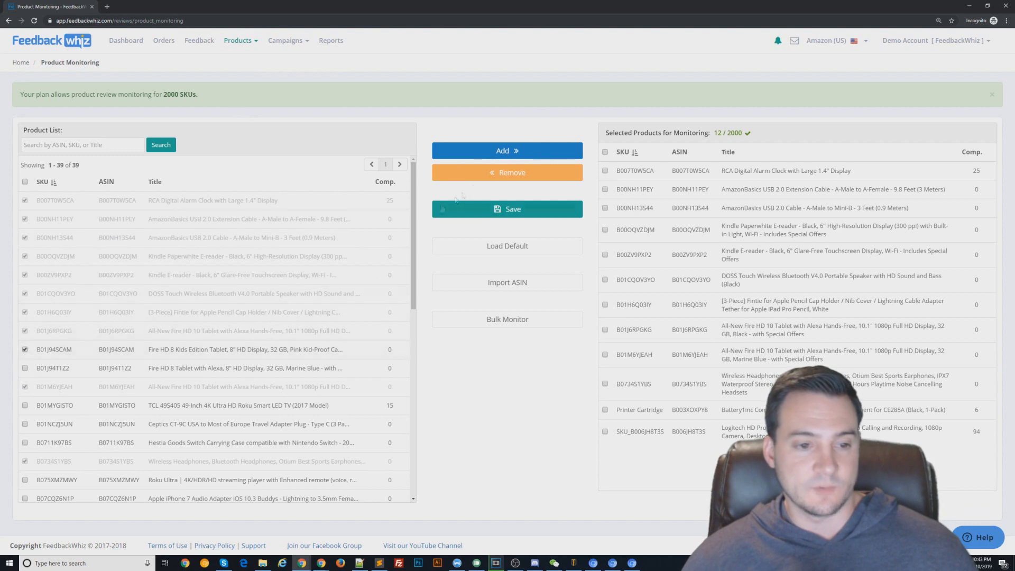
{"action": "left_click", "coordinate": [505, 151]}
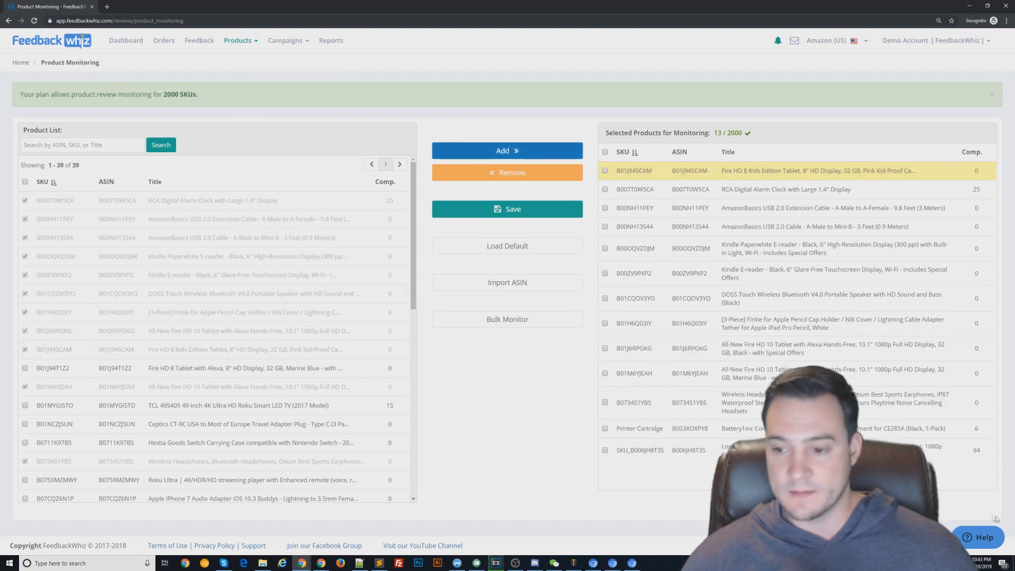
{"action": "left_click", "coordinate": [507, 210]}
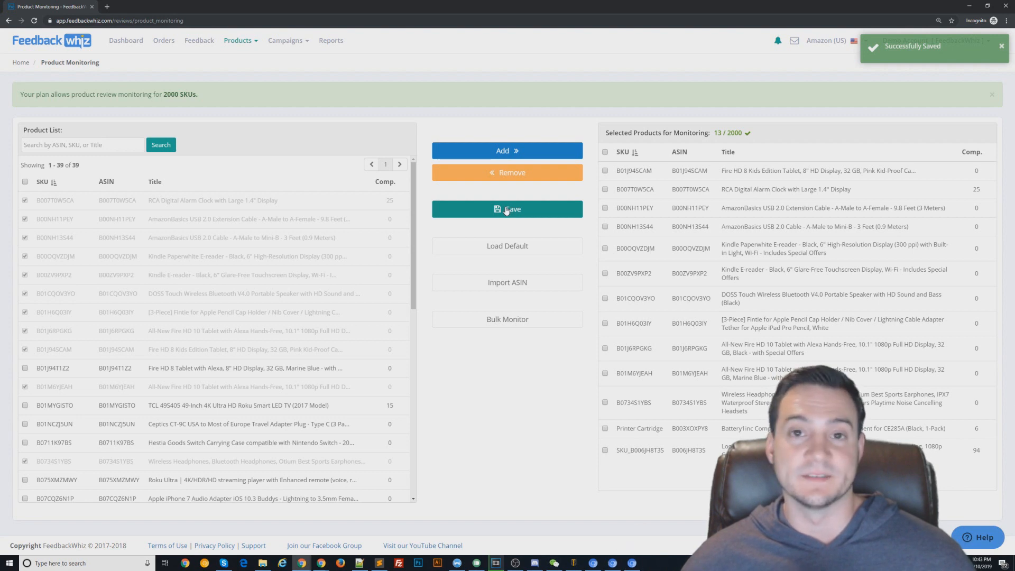
Step: Load the prebuilt Review Request email template from the Template Manager into the template builder
{"action": "mouse_move", "coordinate": [292, 50]}
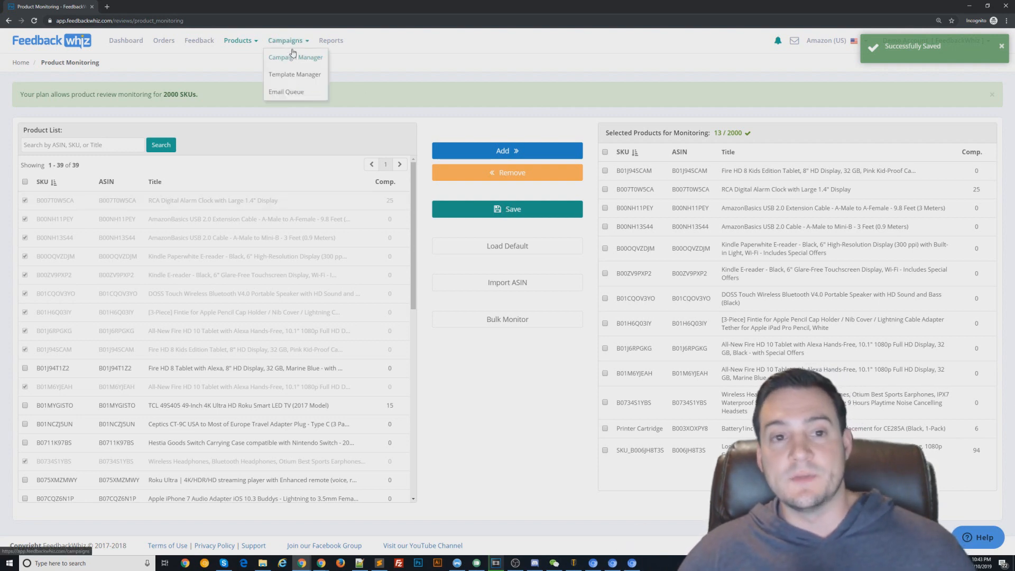
{"action": "left_click", "coordinate": [295, 76]}
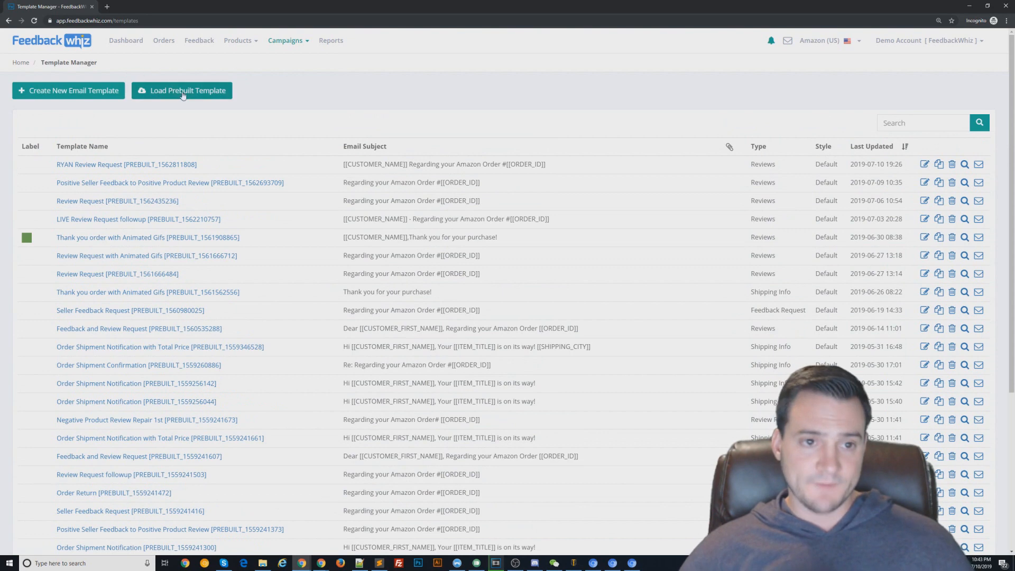
{"action": "left_click", "coordinate": [288, 40]}
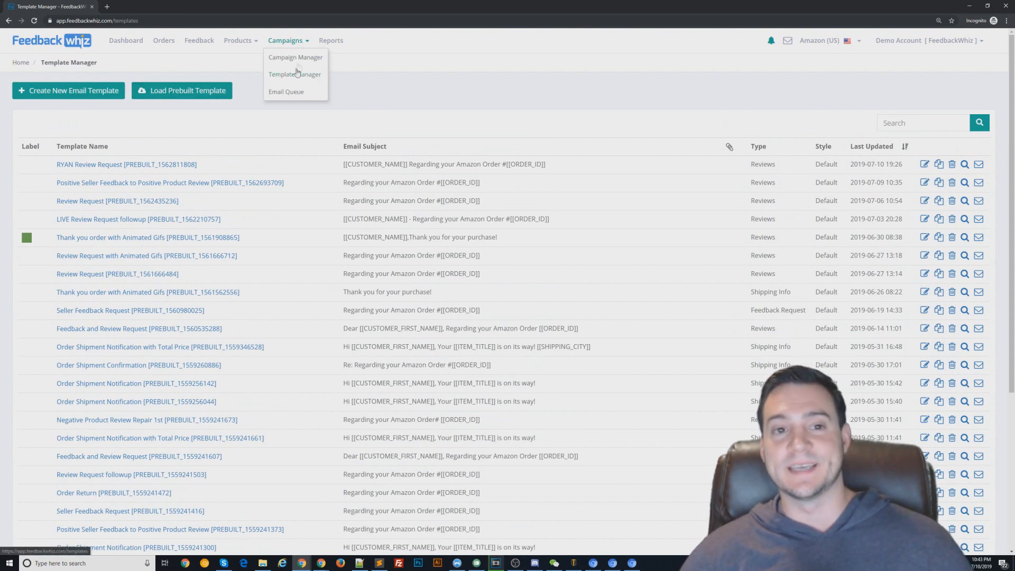
{"action": "left_click", "coordinate": [292, 76]}
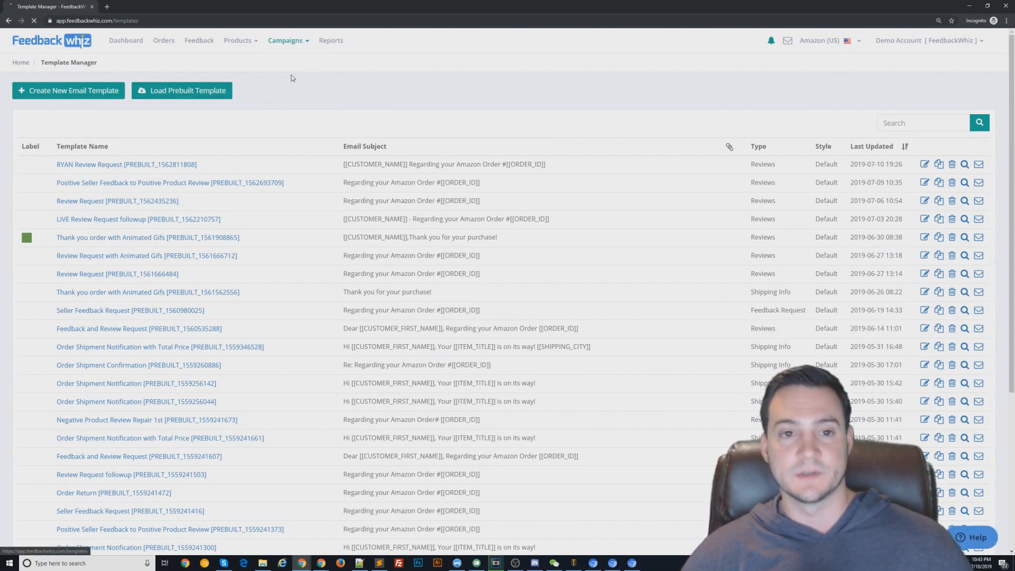
{"action": "left_click", "coordinate": [194, 97]}
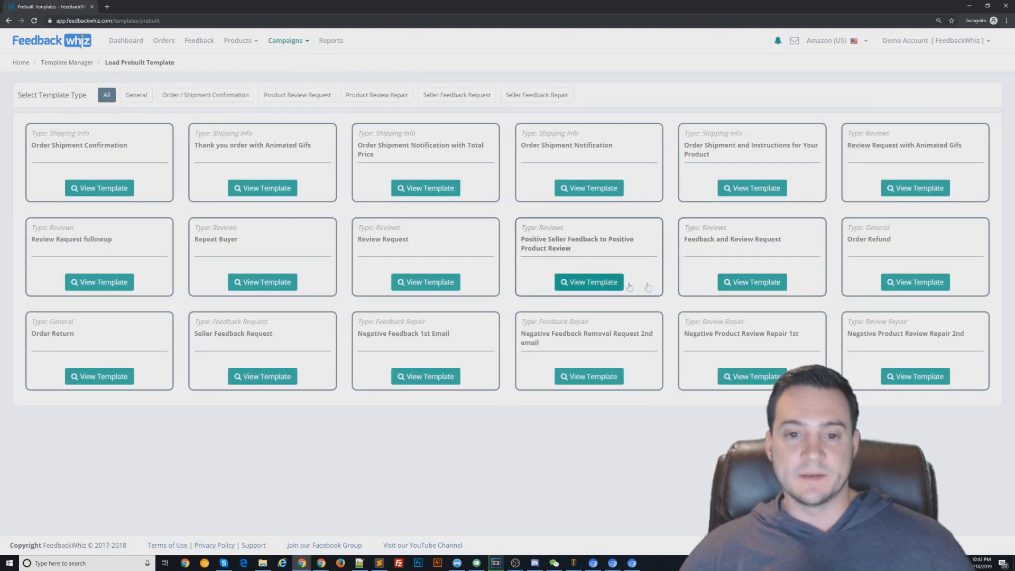
{"action": "left_click", "coordinate": [419, 284]}
{"action": "left_click", "coordinate": [650, 459]}
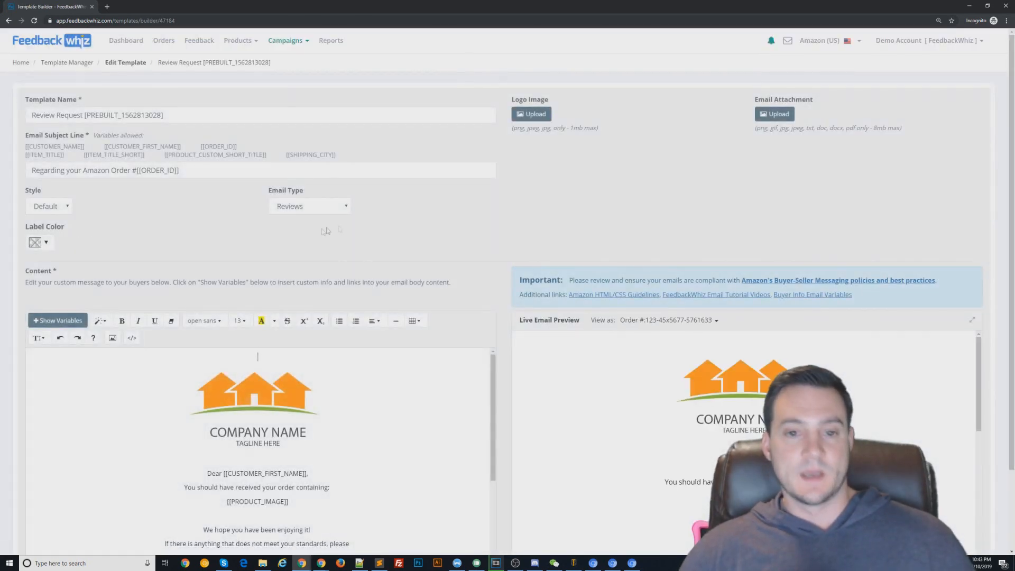
Step: Delete the placeholder company logo image from the email content of the Review Request template
{"action": "scroll", "coordinate": [500, 162], "scroll_direction": "down", "scroll_amount": 2}
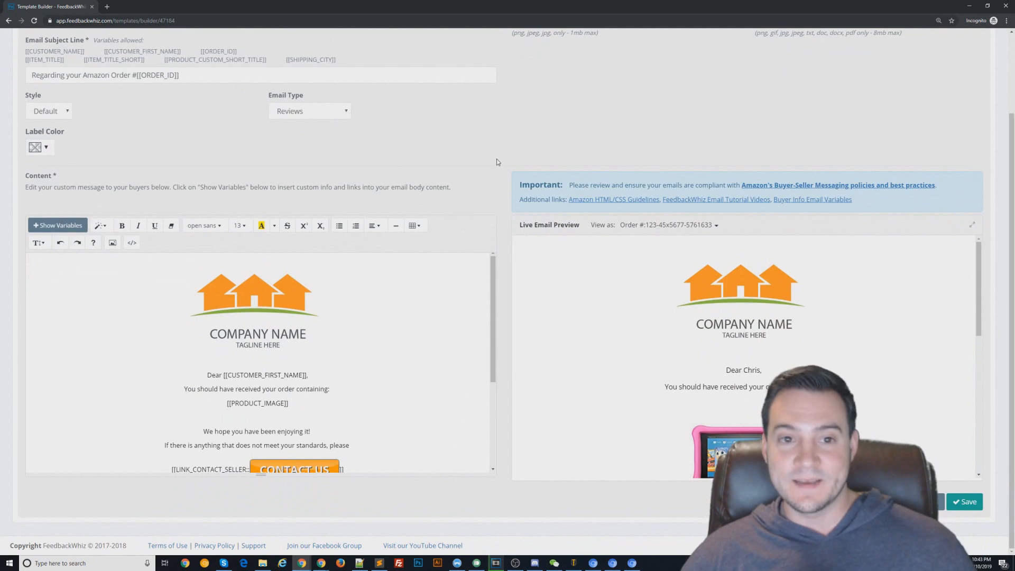
{"action": "scroll", "coordinate": [496, 159], "scroll_direction": "up", "scroll_amount": 2}
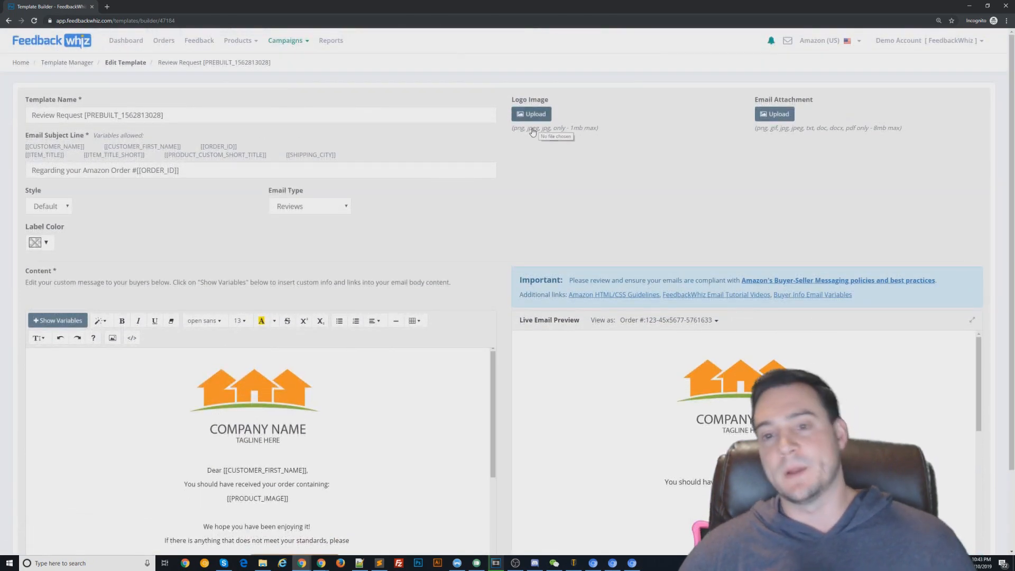
{"action": "left_click", "coordinate": [268, 439]}
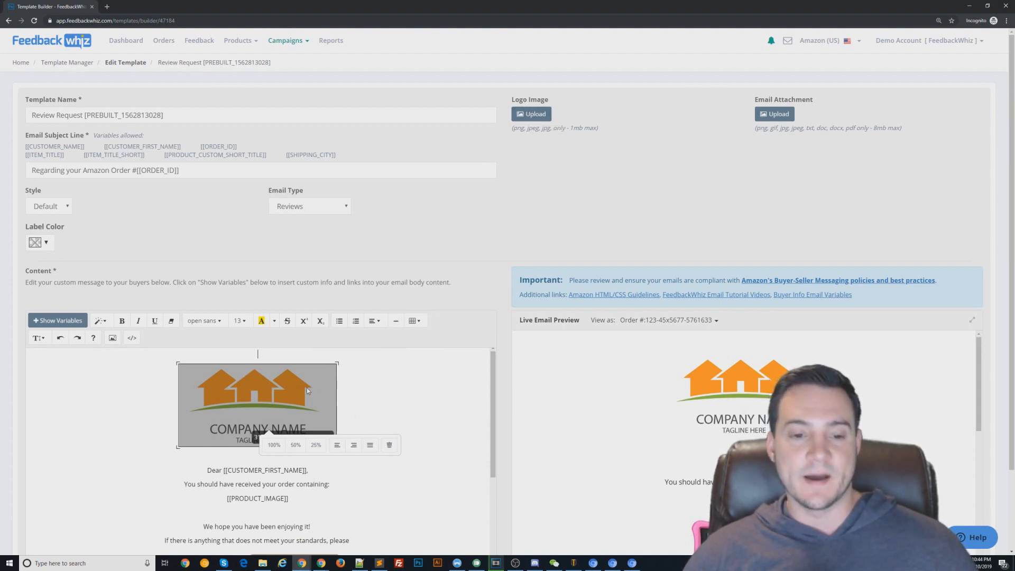
{"action": "scroll", "coordinate": [308, 391], "scroll_direction": "down", "scroll_amount": 2}
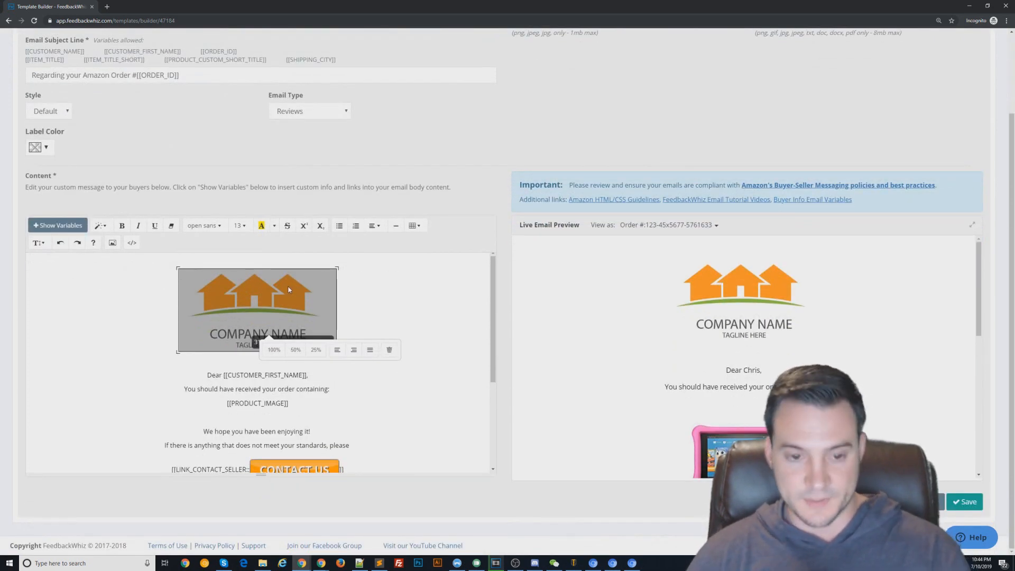
{"action": "left_click", "coordinate": [363, 282]}
{"action": "left_click", "coordinate": [306, 300]}
{"action": "key", "text": "BackSpace"}
Step: Enter the variable [[LOGO_IMG]] above the greeting, where the logo image was
{"action": "scroll", "coordinate": [307, 299], "scroll_direction": "up", "scroll_amount": 2}
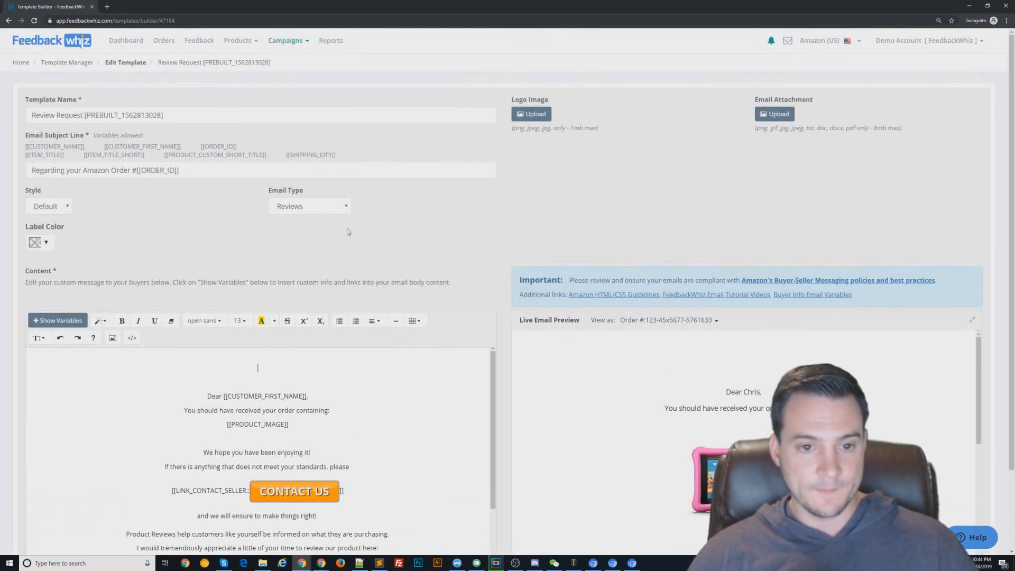
{"action": "type", "text": "[["}
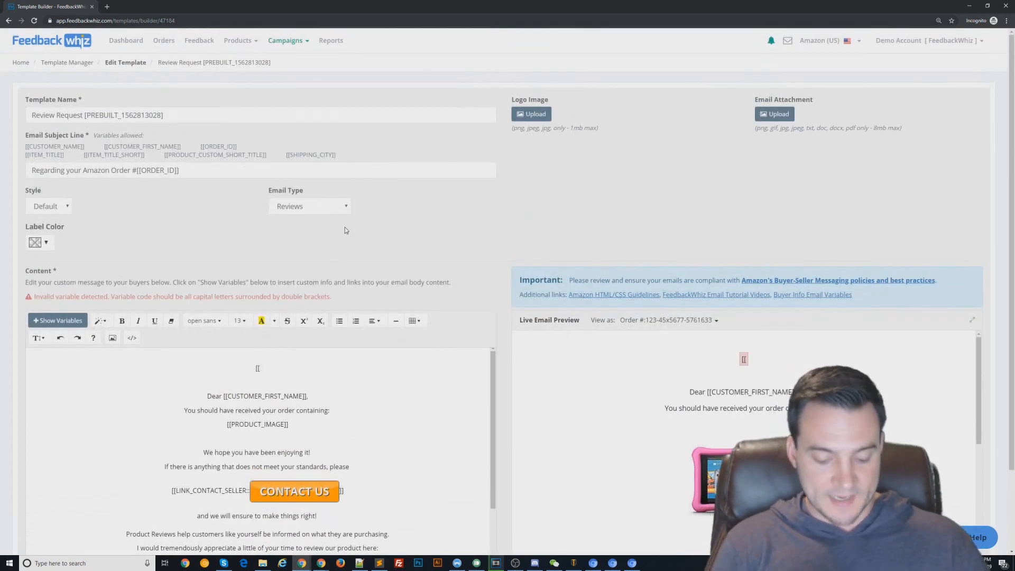
{"action": "type", "text": "LOGO_IMG]]"}
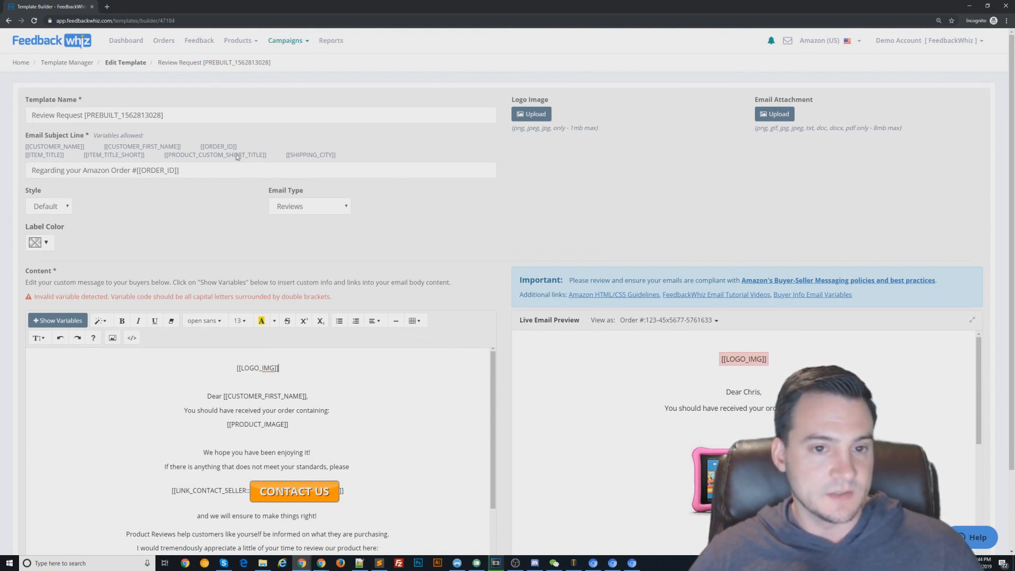
Step: Look up the uploaded logo's code in the email template variables and correct the logo variable to [[LOGO_IMAGE]]
{"action": "left_click", "coordinate": [58, 320]}
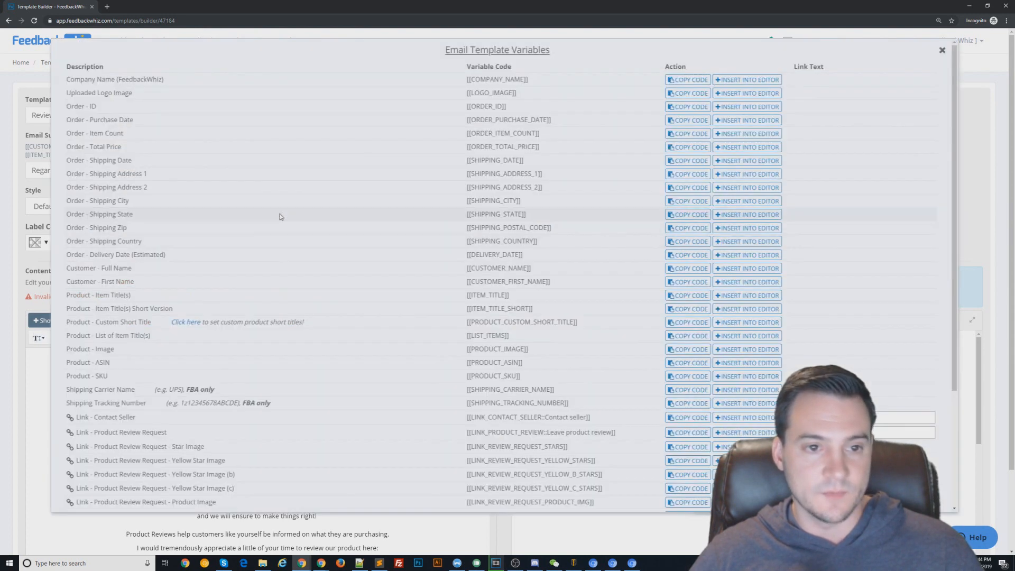
{"action": "left_click_drag", "start_coordinate": [522, 93], "coordinate": [466, 94]}
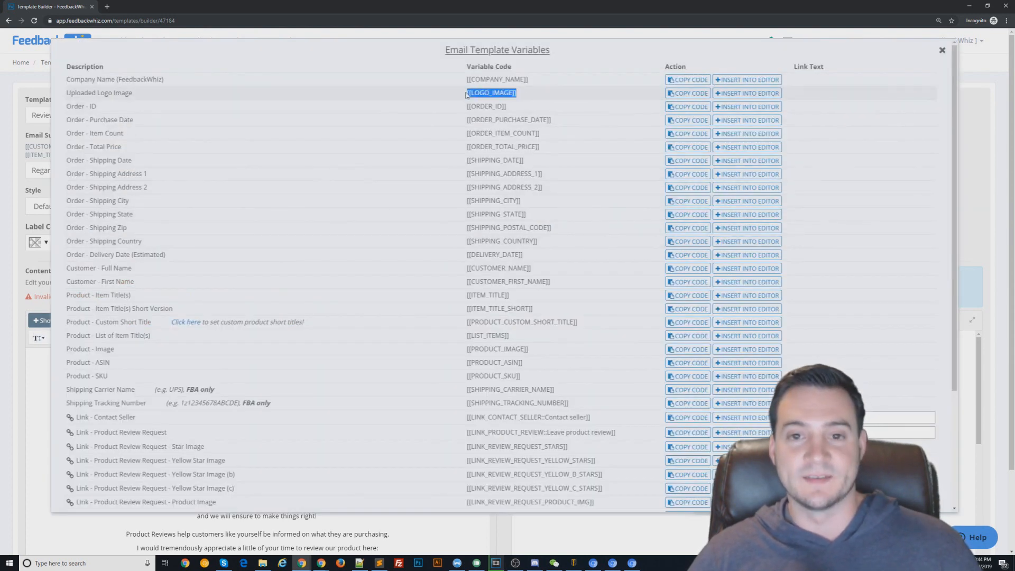
{"action": "left_click", "coordinate": [943, 52]}
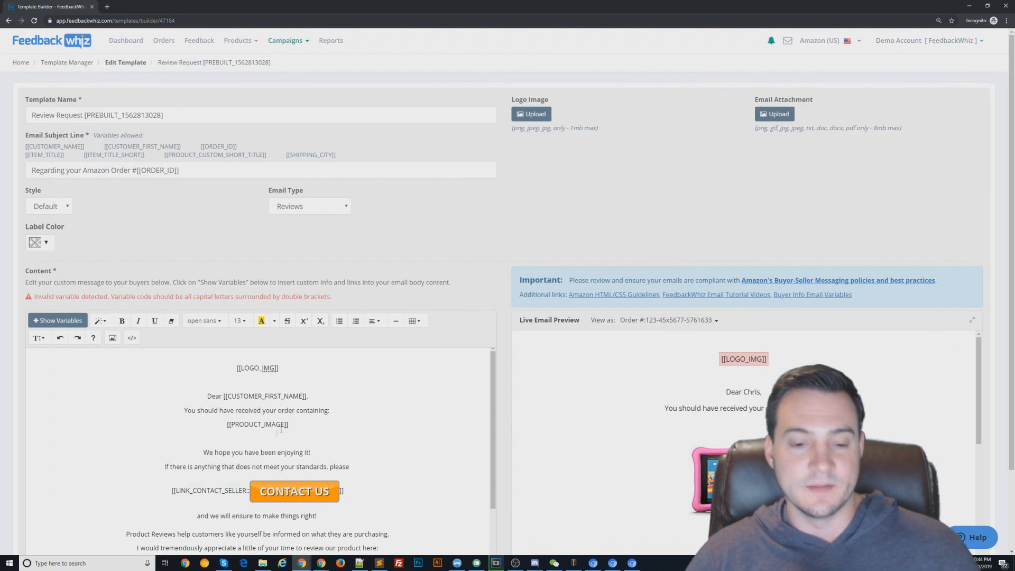
{"action": "left_click", "coordinate": [271, 370]}
{"action": "key", "text": "BackSpace"}
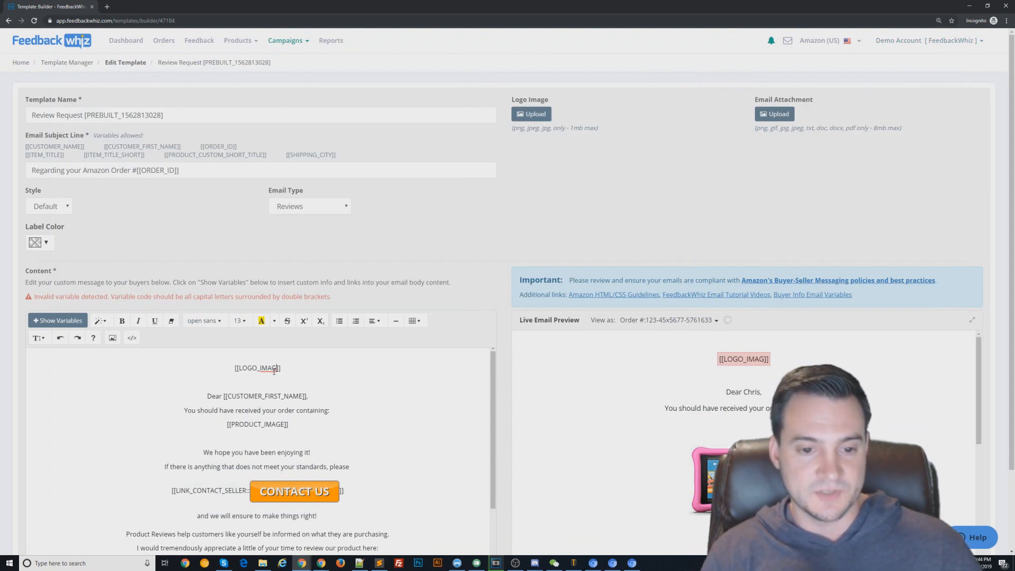
{"action": "type", "text": "AGE"}
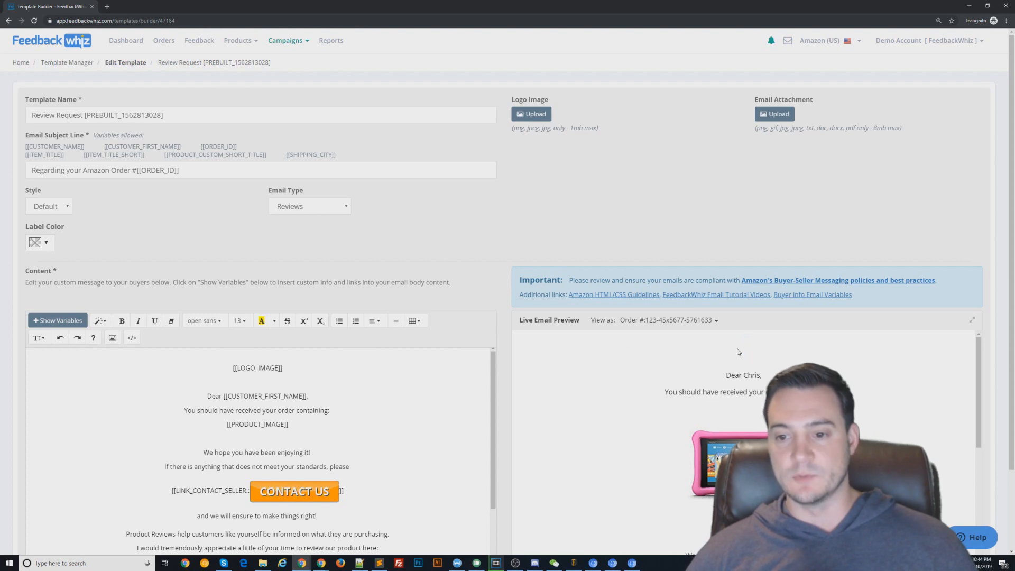
Step: Save the edited Review Request template
{"action": "scroll", "coordinate": [989, 332], "scroll_direction": "down", "scroll_amount": 1}
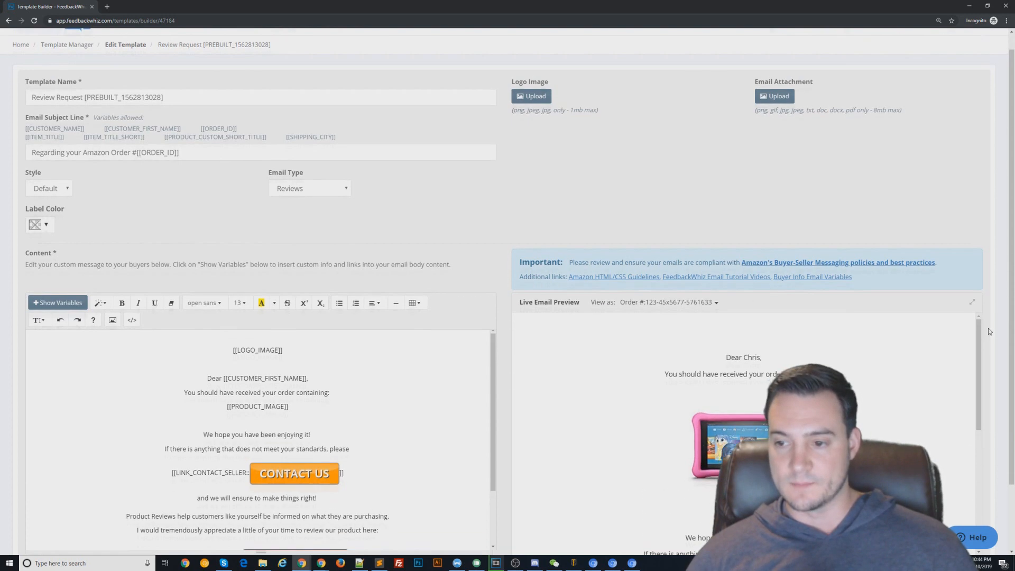
{"action": "scroll", "coordinate": [990, 332], "scroll_direction": "down", "scroll_amount": 3}
{"action": "left_click", "coordinate": [971, 503]}
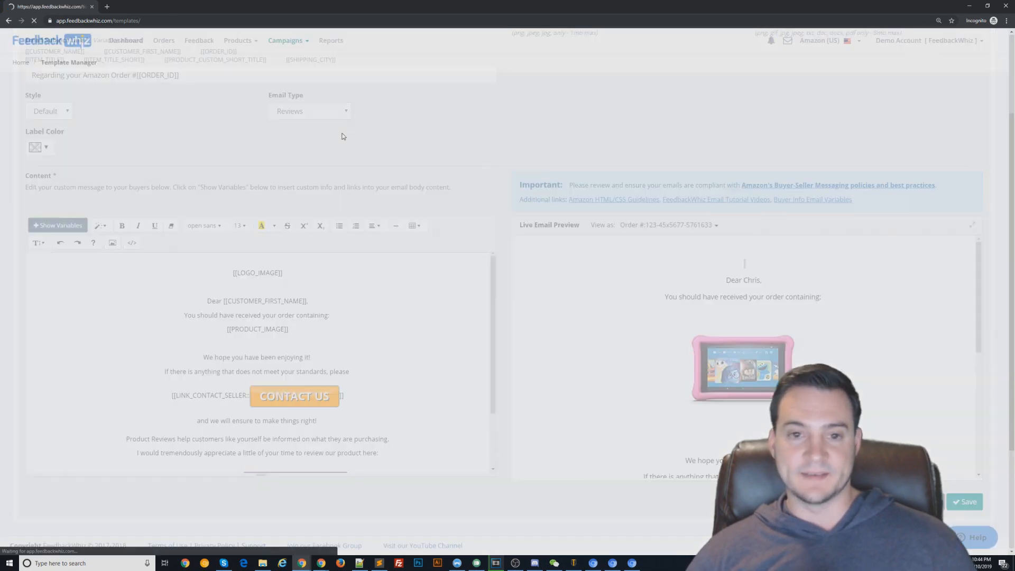
Step: Open the Campaign Manager in a new browser tab and start creating a new email campaign
{"action": "left_click", "coordinate": [285, 41]}
{"action": "middle_click", "coordinate": [294, 63]}
{"action": "left_click", "coordinate": [155, 7]}
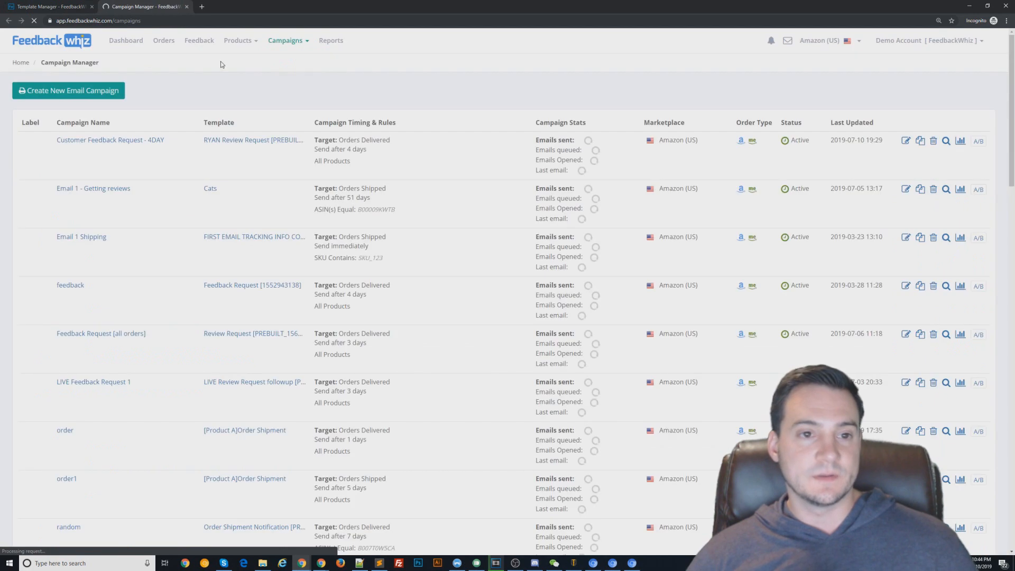
{"action": "left_click", "coordinate": [59, 91]}
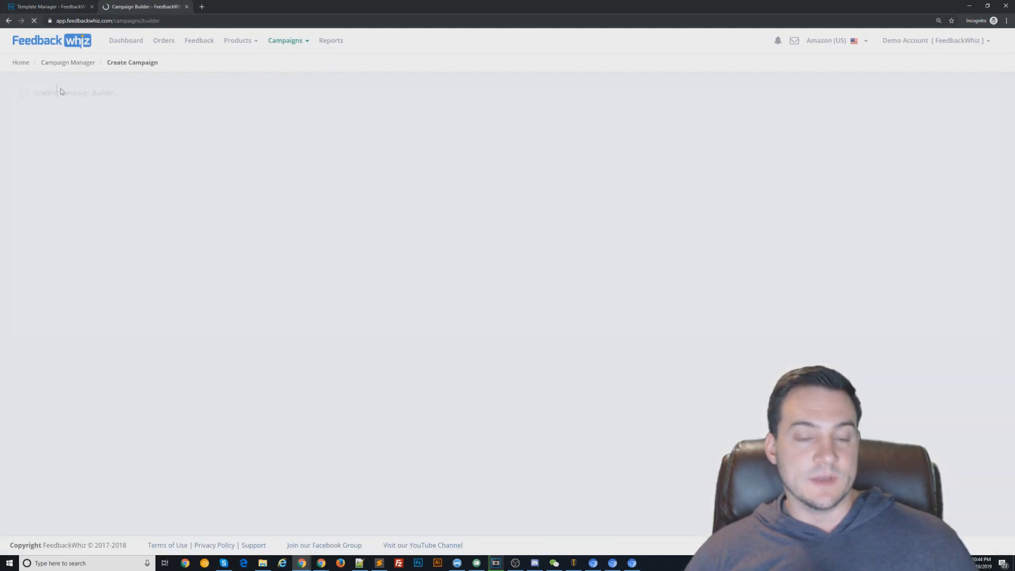
Step: Name the new email campaign REVIEW REQUEST
{"action": "left_click", "coordinate": [129, 154]}
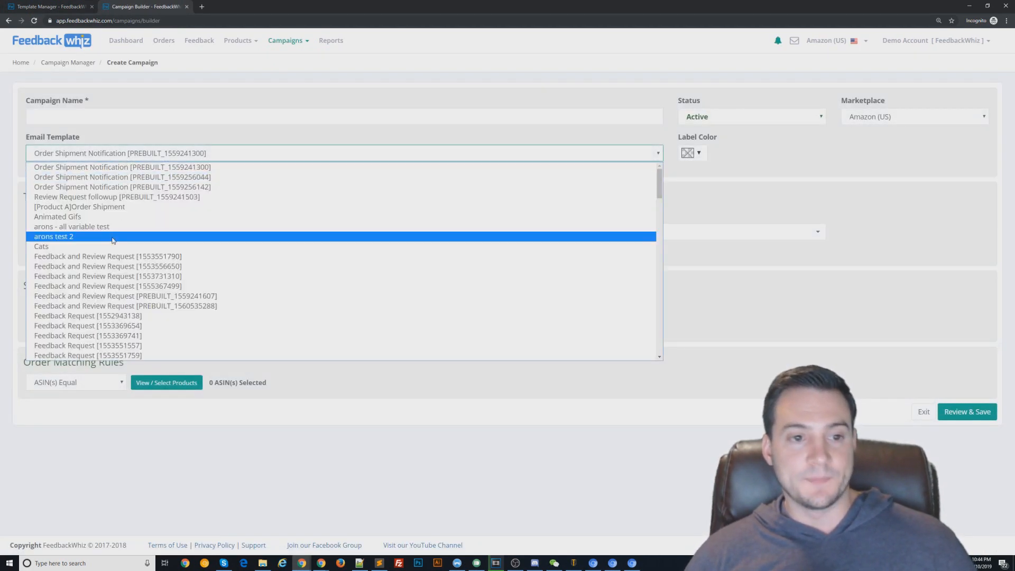
{"action": "left_click", "coordinate": [128, 114]}
{"action": "type", "text": "R"}
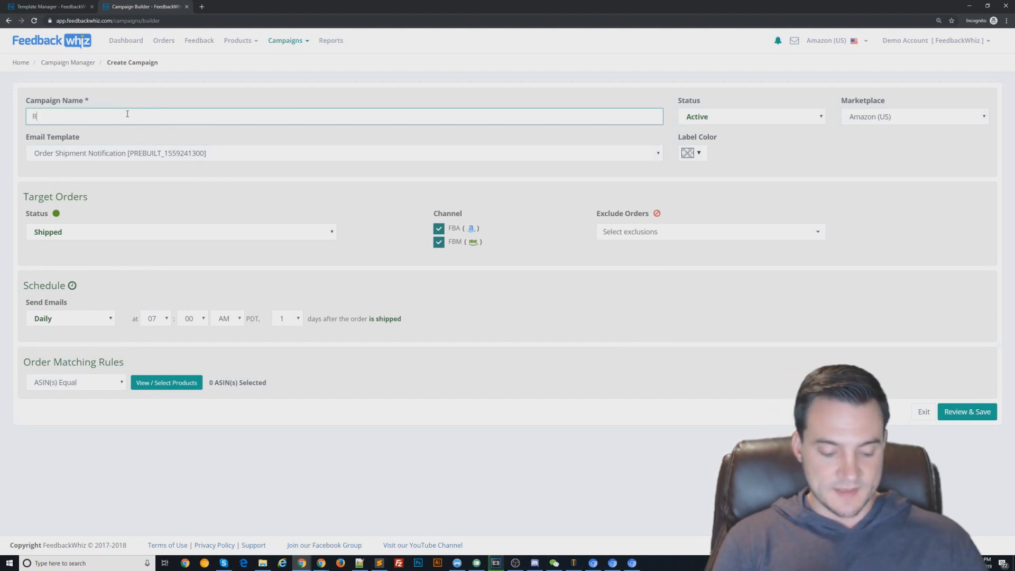
{"action": "type", "text": "EVIEW REQUEST"}
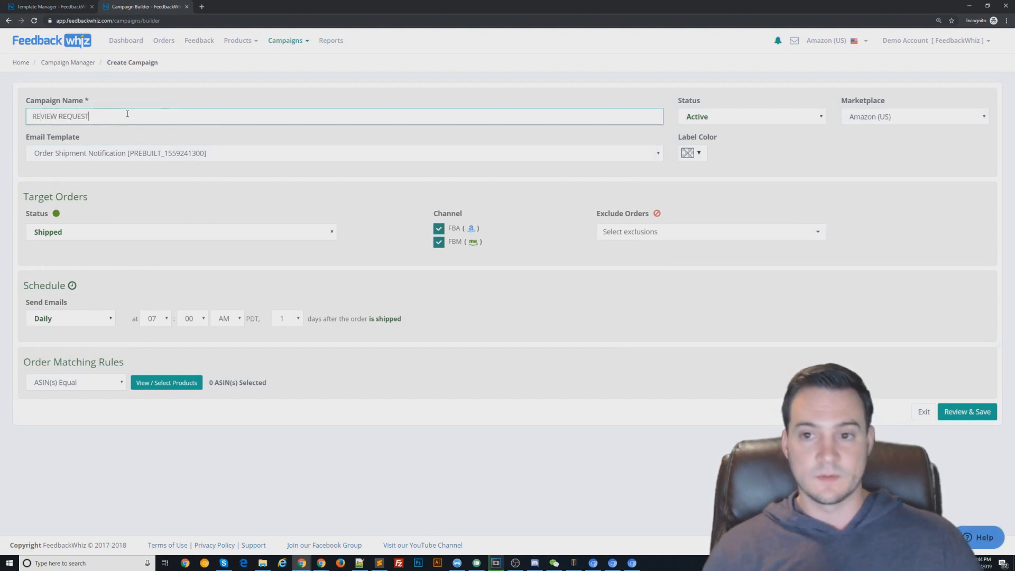
Step: Target delivered orders for all products and schedule the campaign emails for 4 days after delivery
{"action": "left_click", "coordinate": [158, 231]}
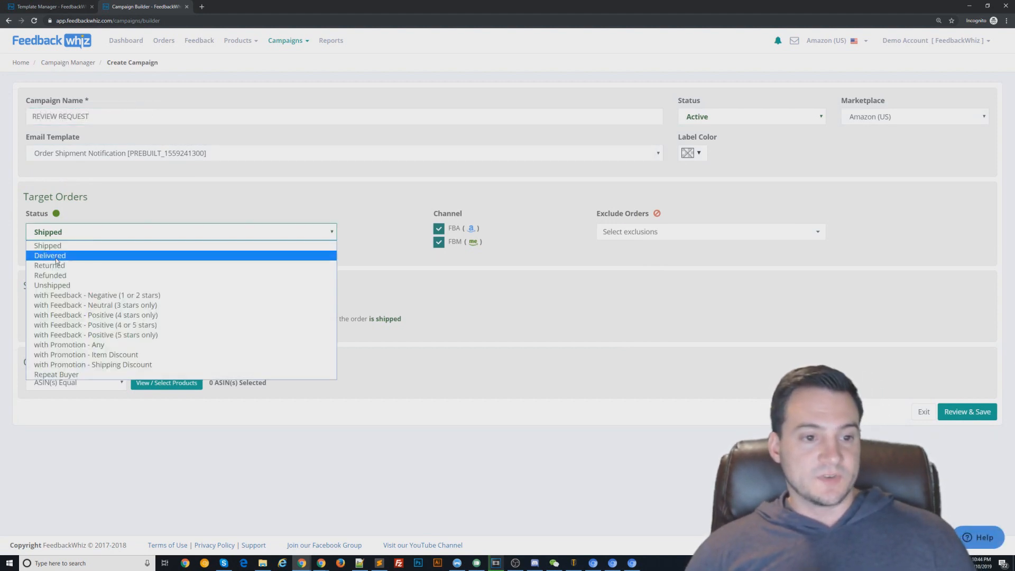
{"action": "left_click", "coordinate": [132, 263]}
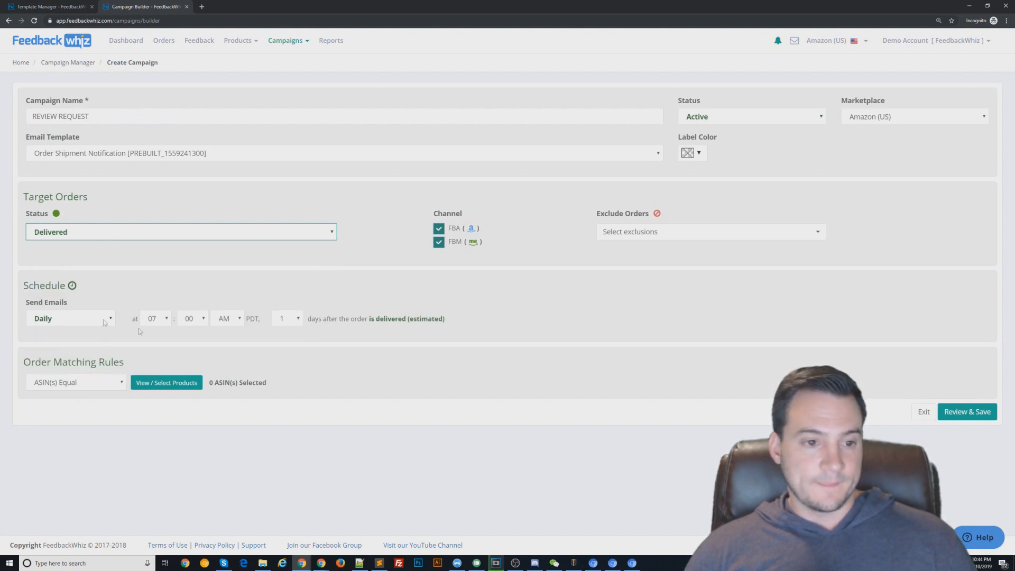
{"action": "left_click", "coordinate": [285, 320]}
{"action": "left_click", "coordinate": [284, 364]}
{"action": "left_click", "coordinate": [69, 380]}
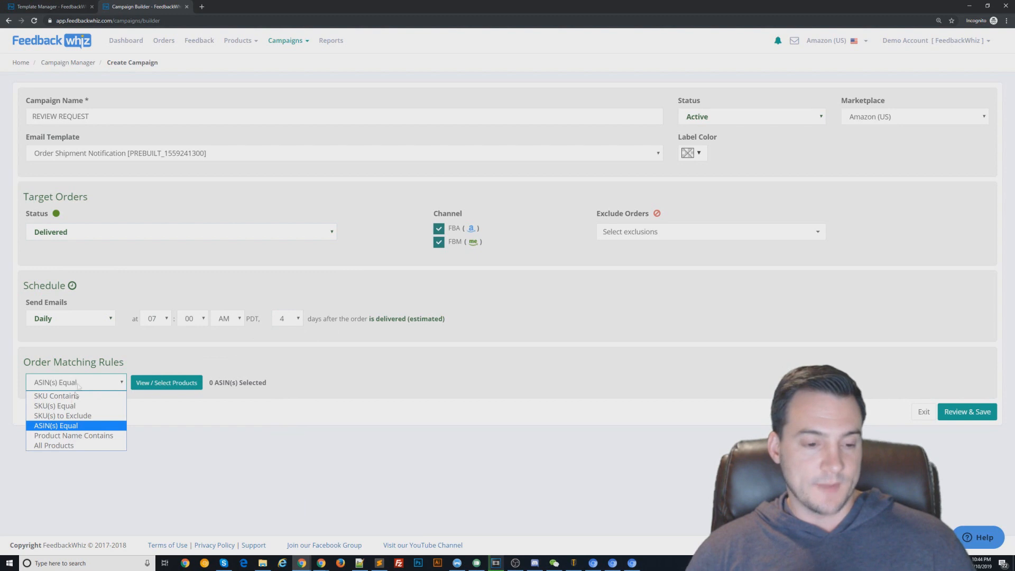
{"action": "left_click", "coordinate": [50, 444]}
Step: Exclude orders with negative, neutral or positive feedback (1 to 5 stars) and orders with returns from the campaign
{"action": "left_click", "coordinate": [665, 233]}
{"action": "left_click", "coordinate": [677, 261]}
{"action": "left_click", "coordinate": [673, 276]}
{"action": "left_click", "coordinate": [660, 291]}
{"action": "left_click", "coordinate": [657, 307]}
{"action": "left_click", "coordinate": [656, 321]}
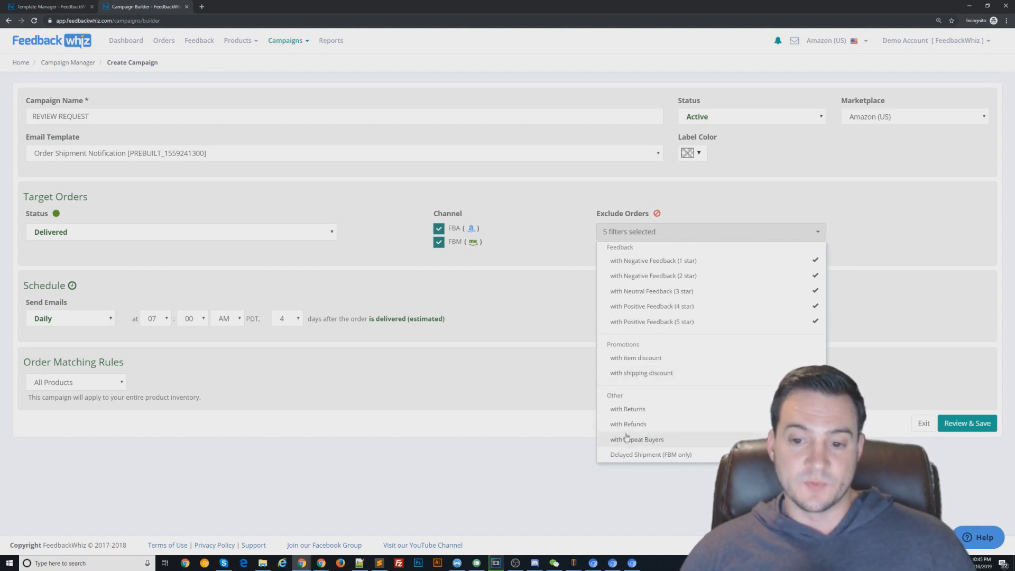
{"action": "left_click", "coordinate": [627, 411]}
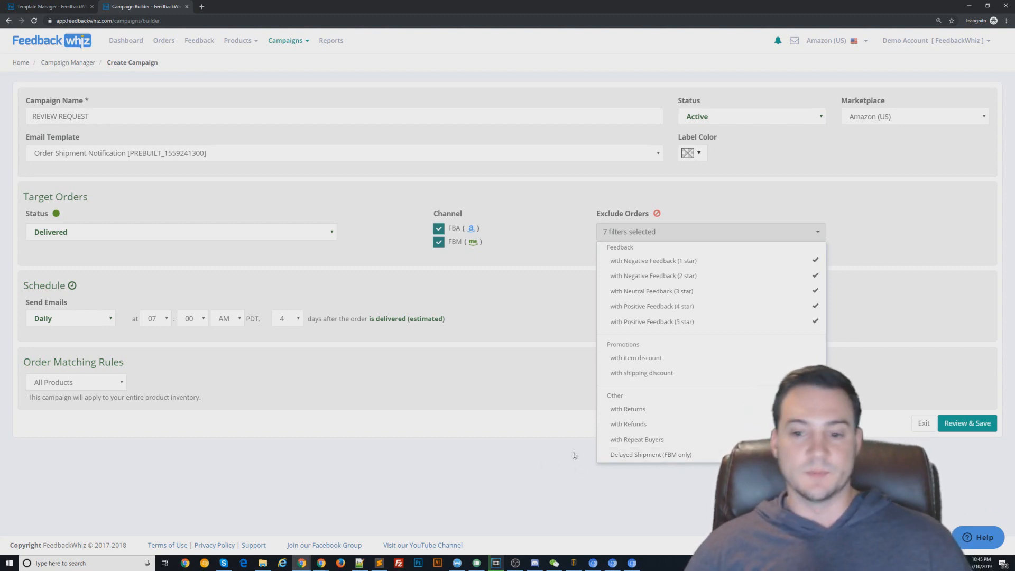
{"action": "left_click", "coordinate": [572, 465]}
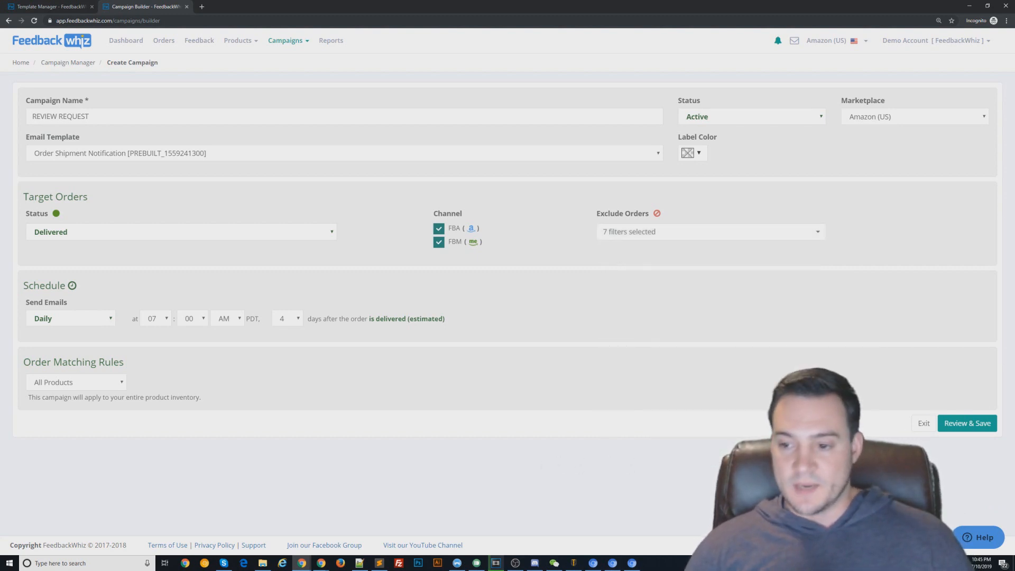
Step: Review and create the campaign without also sending its emails to past orders
{"action": "left_click", "coordinate": [982, 424]}
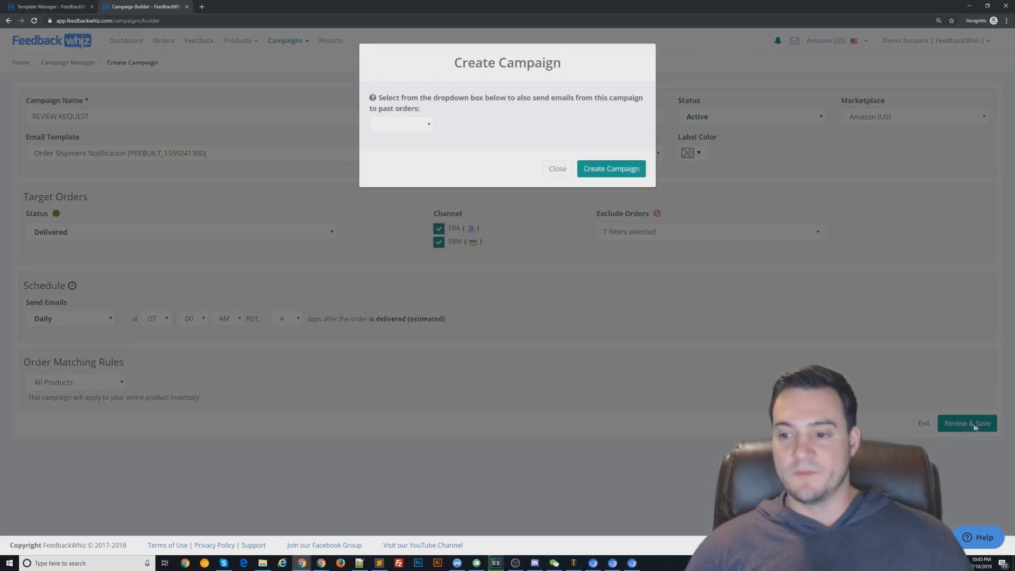
{"action": "left_click", "coordinate": [407, 124]}
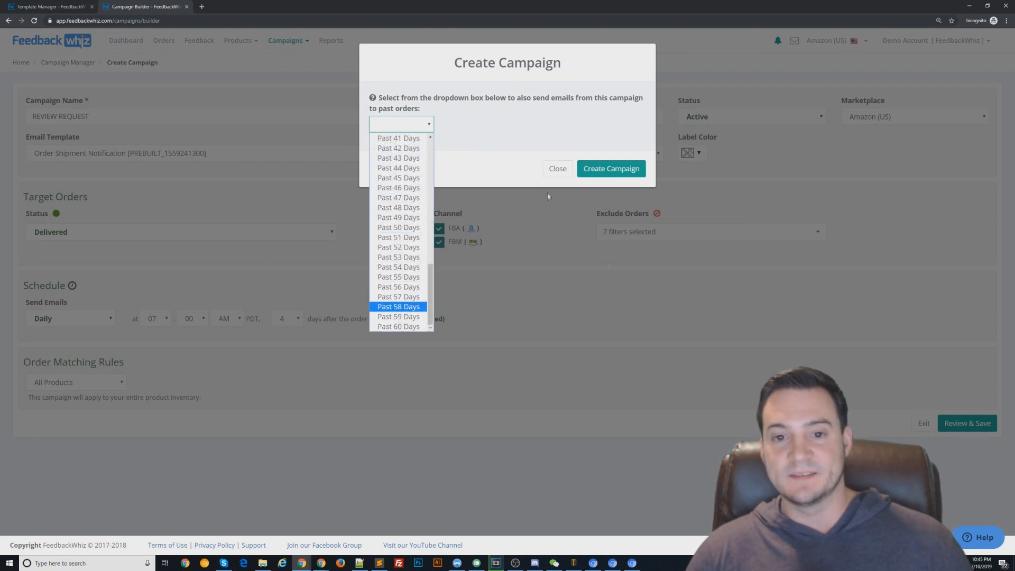
{"action": "left_click", "coordinate": [519, 101]}
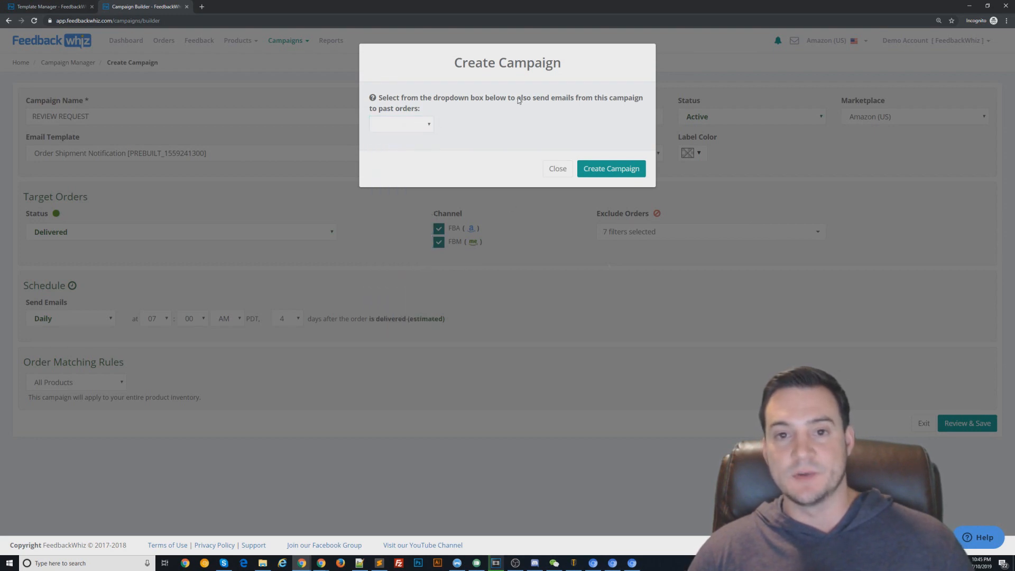
{"action": "left_click", "coordinate": [600, 169]}
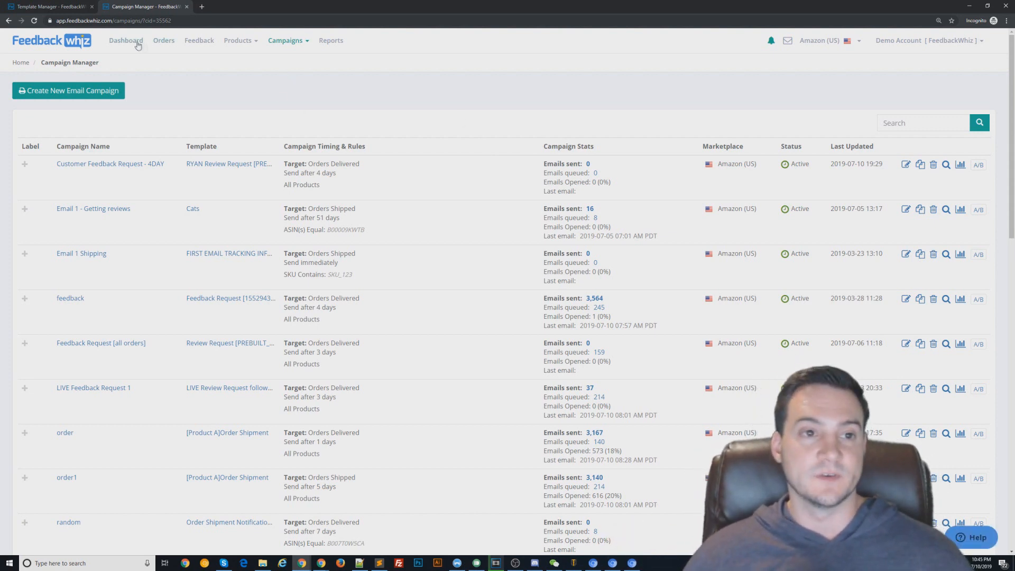
Step: Return to the Template Manager, preview the prebuilt Order Shipment Confirmation template and load it for editing
{"action": "left_click", "coordinate": [52, 7]}
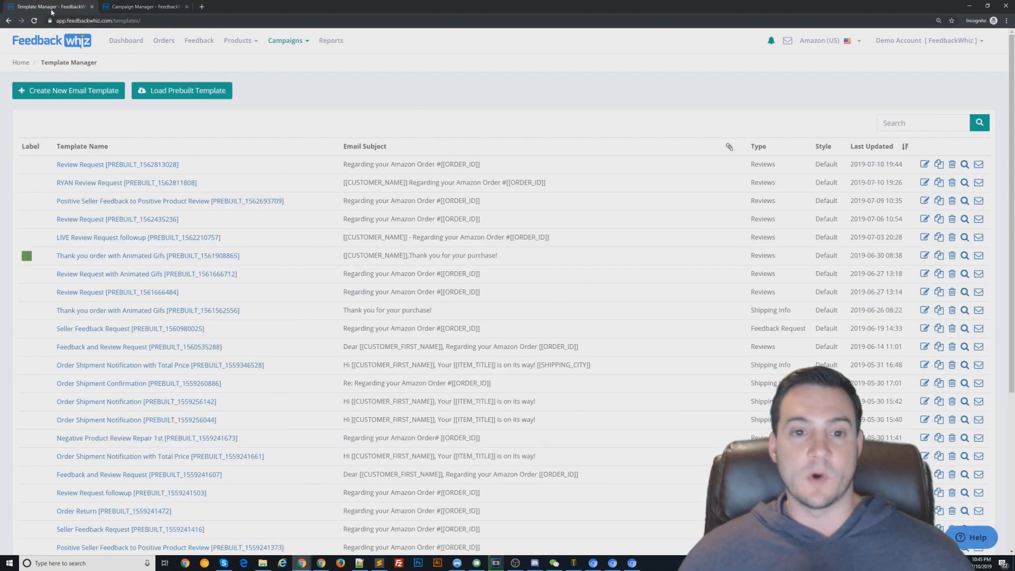
{"action": "left_click", "coordinate": [189, 93]}
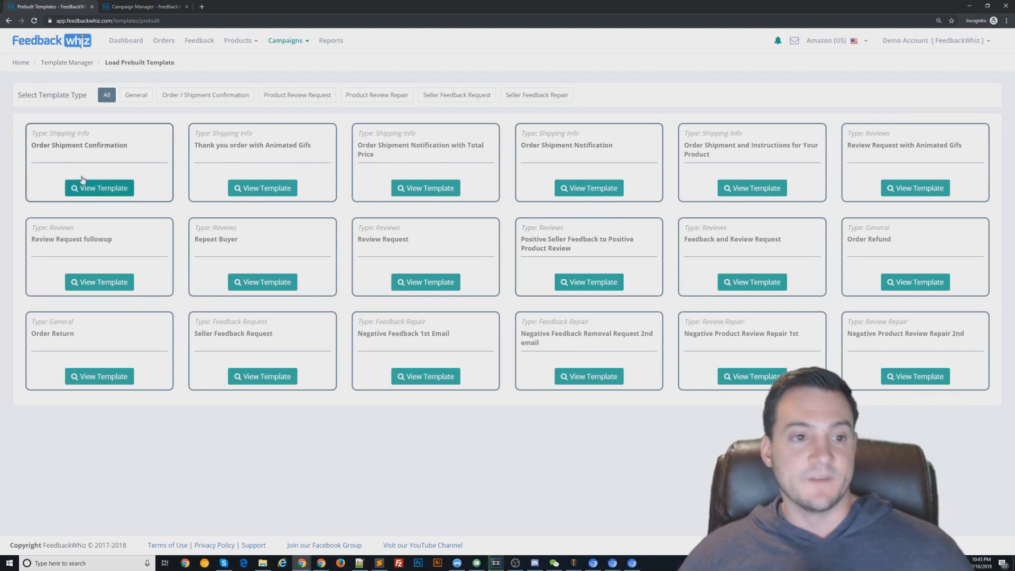
{"action": "left_click", "coordinate": [108, 193]}
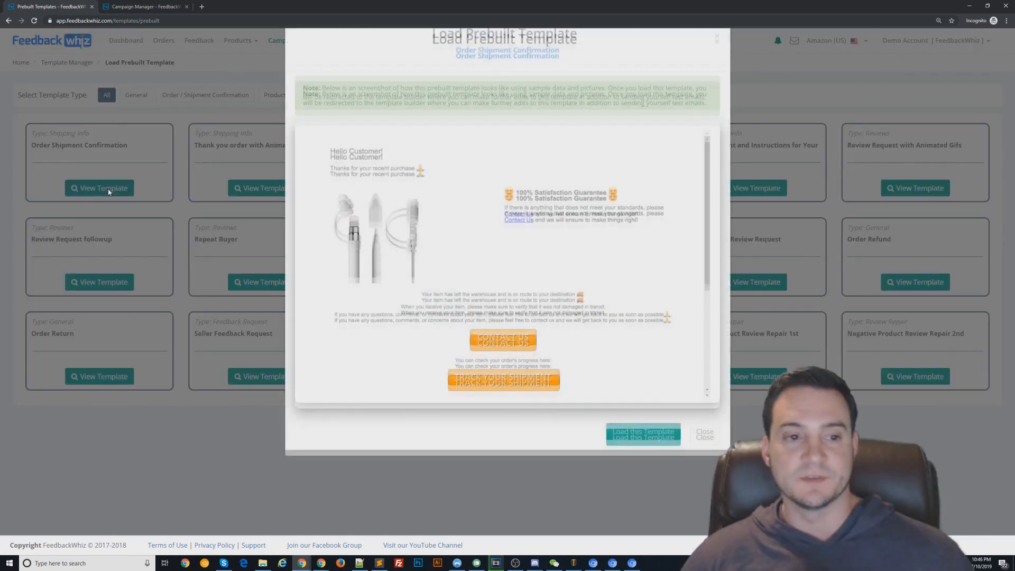
{"action": "scroll", "coordinate": [563, 242], "scroll_direction": "down", "scroll_amount": 2}
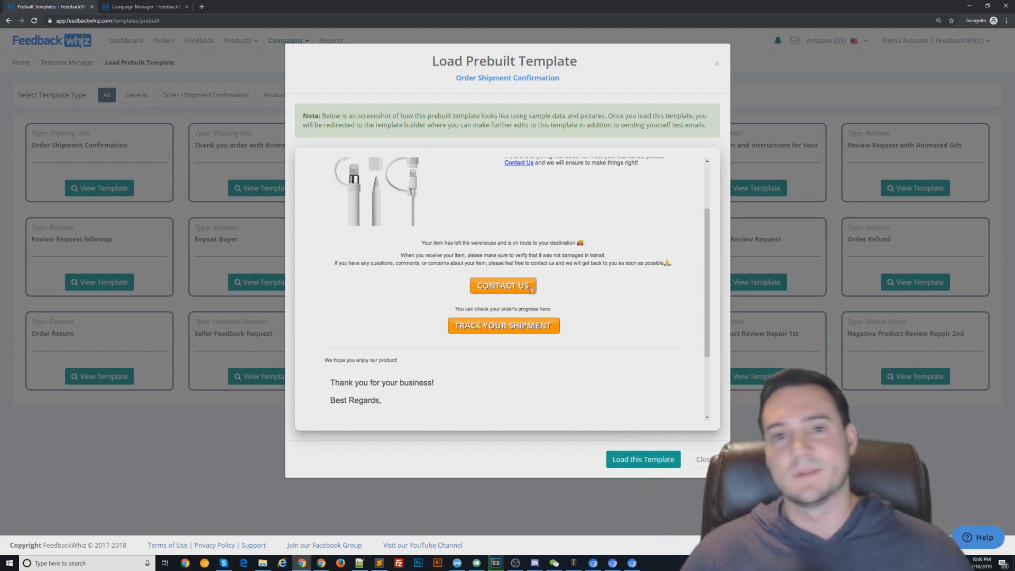
{"action": "left_click", "coordinate": [622, 461]}
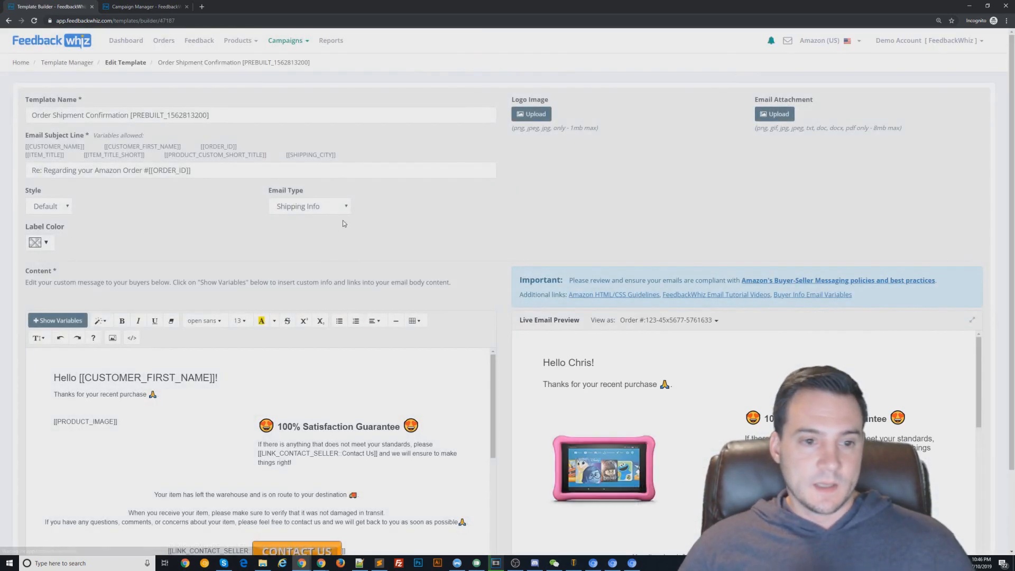
Step: Delete the placeholder company logo image at the end of the email content
{"action": "scroll", "coordinate": [403, 193], "scroll_direction": "down", "scroll_amount": 2}
{"action": "scroll", "coordinate": [335, 325], "scroll_direction": "down", "scroll_amount": 4}
{"action": "scroll", "coordinate": [307, 334], "scroll_direction": "up", "scroll_amount": 4}
{"action": "scroll", "coordinate": [301, 334], "scroll_direction": "down", "scroll_amount": 5}
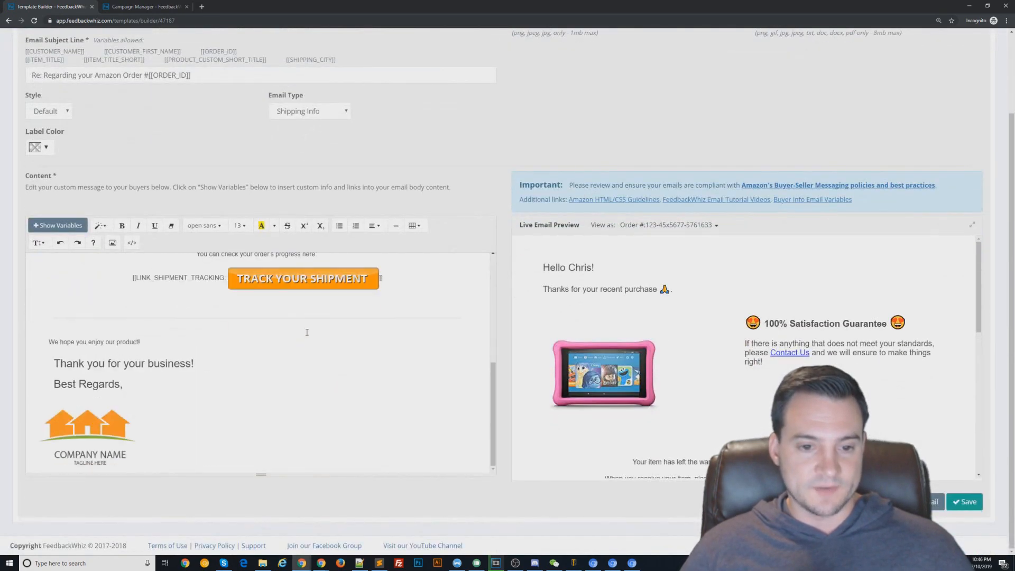
{"action": "left_click", "coordinate": [92, 431]}
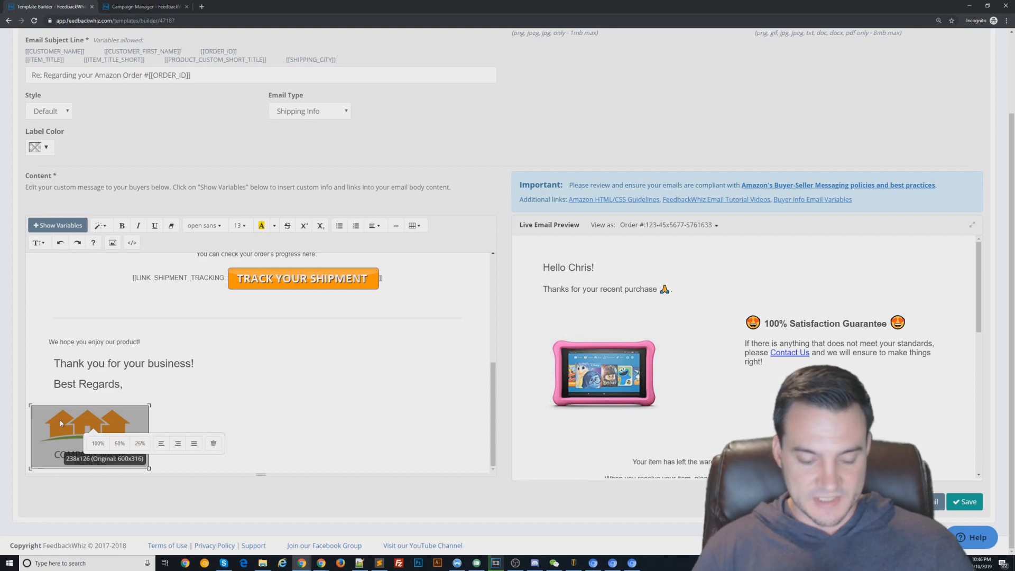
{"action": "left_click", "coordinate": [270, 430]}
{"action": "left_click", "coordinate": [132, 423]}
{"action": "key", "text": "BackSpace"}
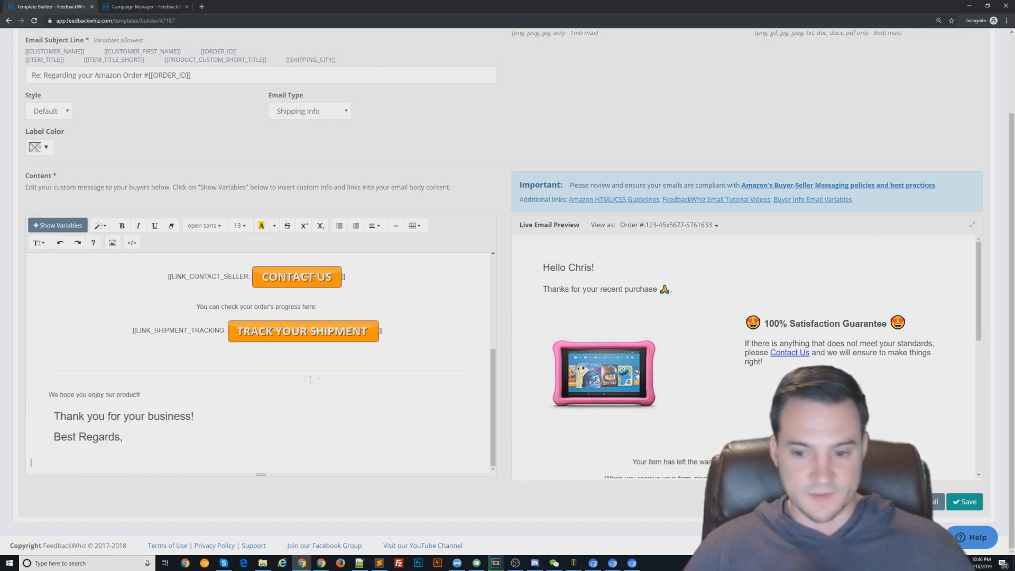
Step: Sign the email with the sender's first name below "Best Regards,"
{"action": "scroll", "coordinate": [326, 367], "scroll_direction": "up", "scroll_amount": 4}
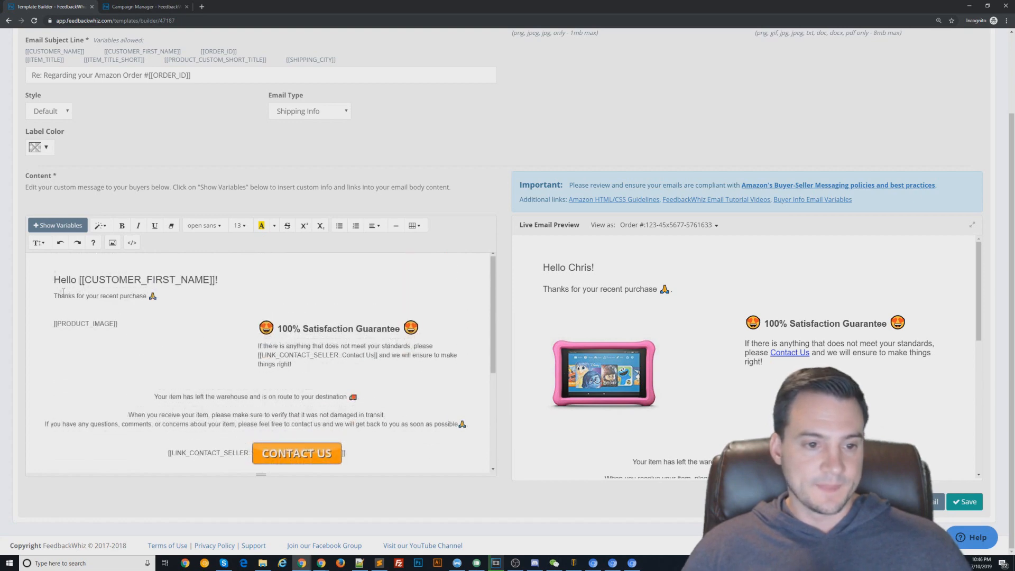
{"action": "scroll", "coordinate": [205, 317], "scroll_direction": "down", "scroll_amount": 4}
{"action": "left_click", "coordinate": [117, 452]}
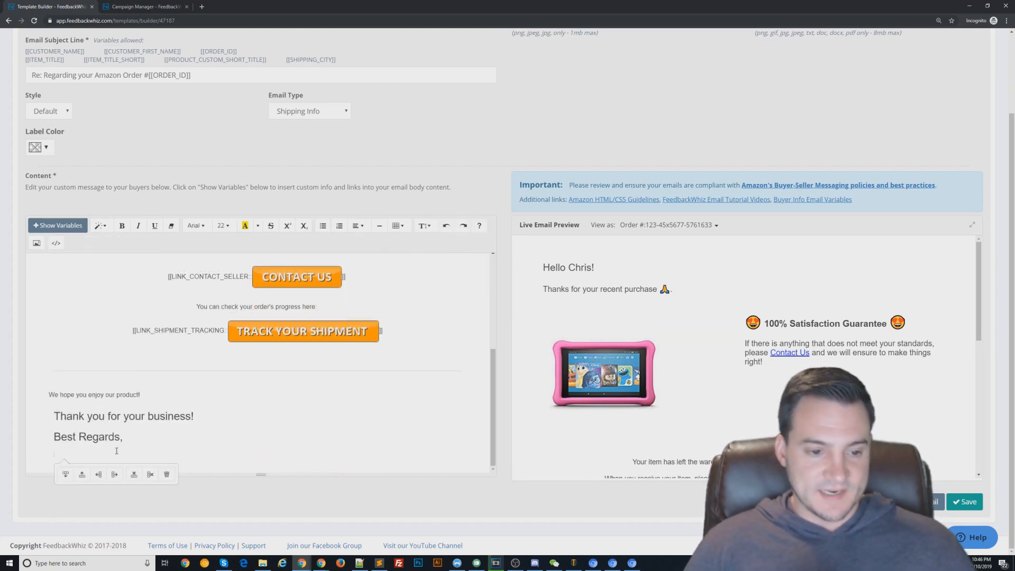
{"action": "type", "text": "Ryan"}
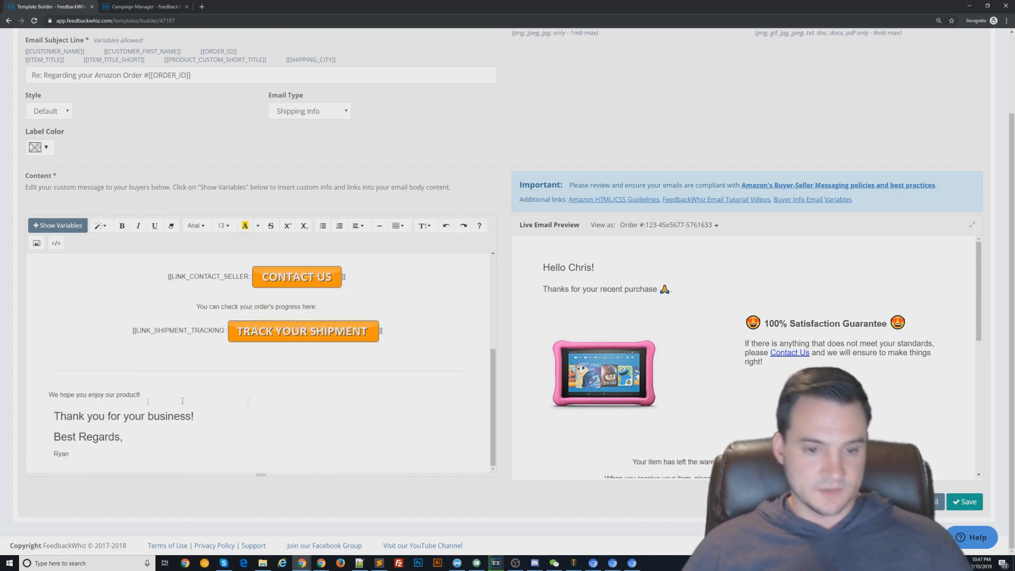
Step: Format the sender's name in the signature as bold with font size 24
{"action": "left_click_drag", "start_coordinate": [70, 454], "coordinate": [58, 454]}
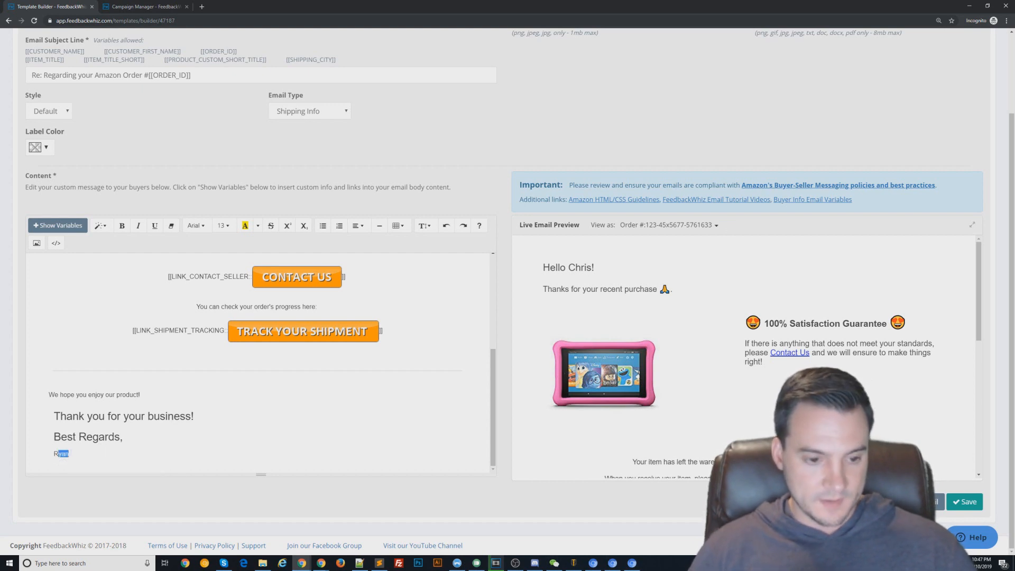
{"action": "key", "text": "ctrl+v"}
{"action": "key", "text": "ctrl+z"}
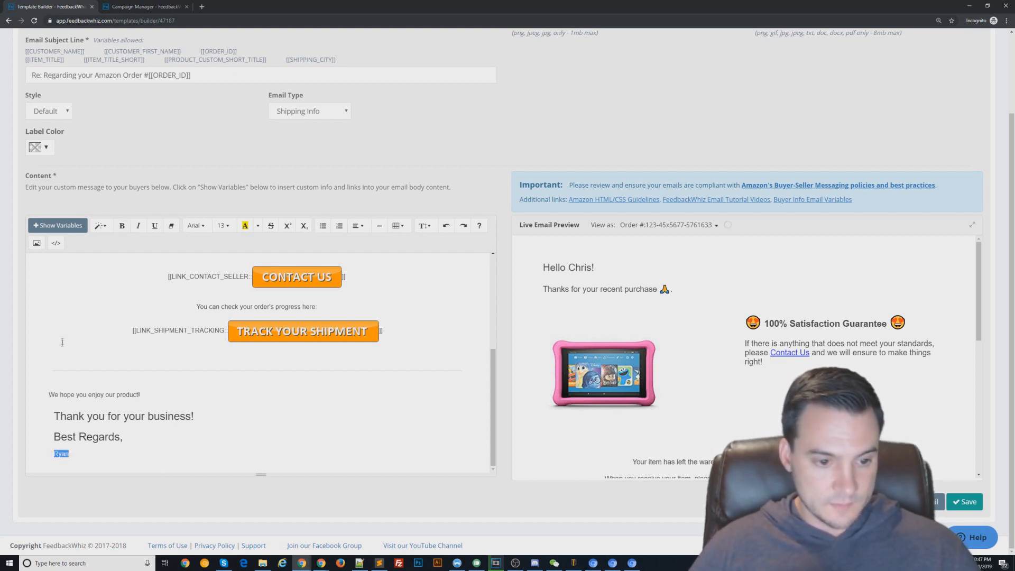
{"action": "left_click", "coordinate": [121, 226]}
{"action": "left_click", "coordinate": [224, 226]}
{"action": "left_click", "coordinate": [230, 379]}
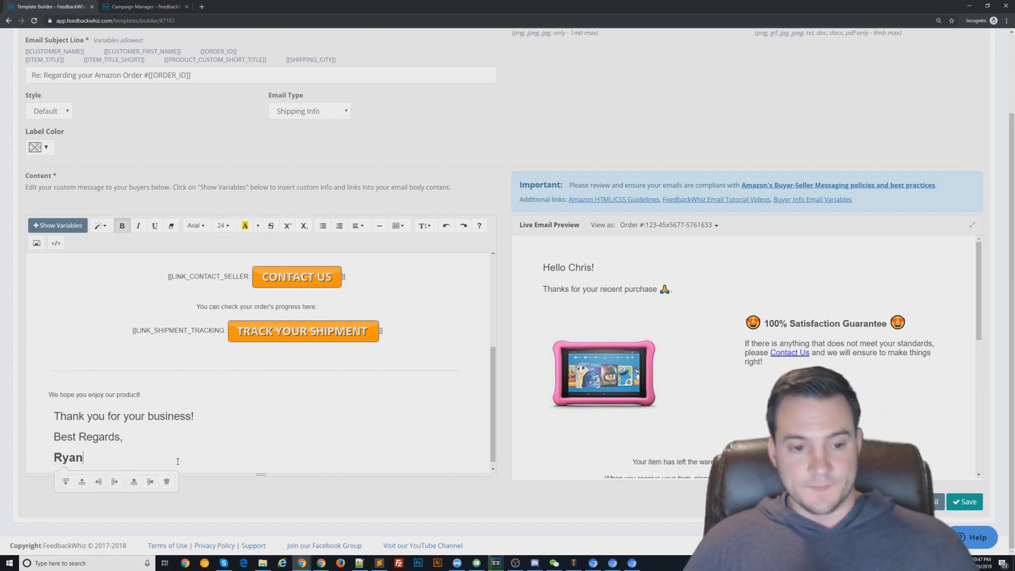
Step: Replace the sender's name below "Best Regards," with the variable [[LOGO_IMAGE]]
{"action": "scroll", "coordinate": [284, 424], "scroll_direction": "up", "scroll_amount": 2}
{"action": "scroll", "coordinate": [284, 424], "scroll_direction": "up", "scroll_amount": 3}
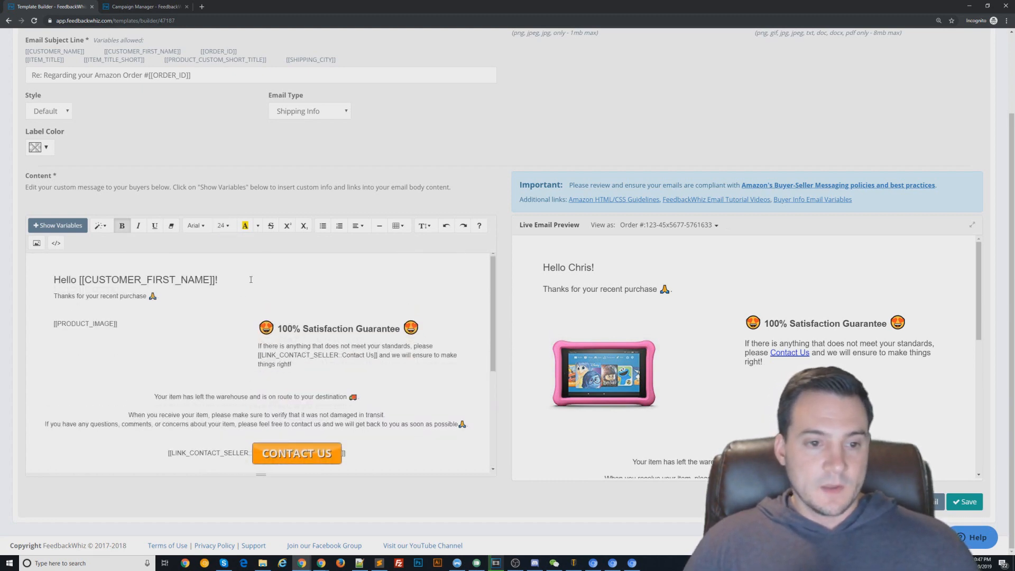
{"action": "scroll", "coordinate": [448, 261], "scroll_direction": "up", "scroll_amount": 2}
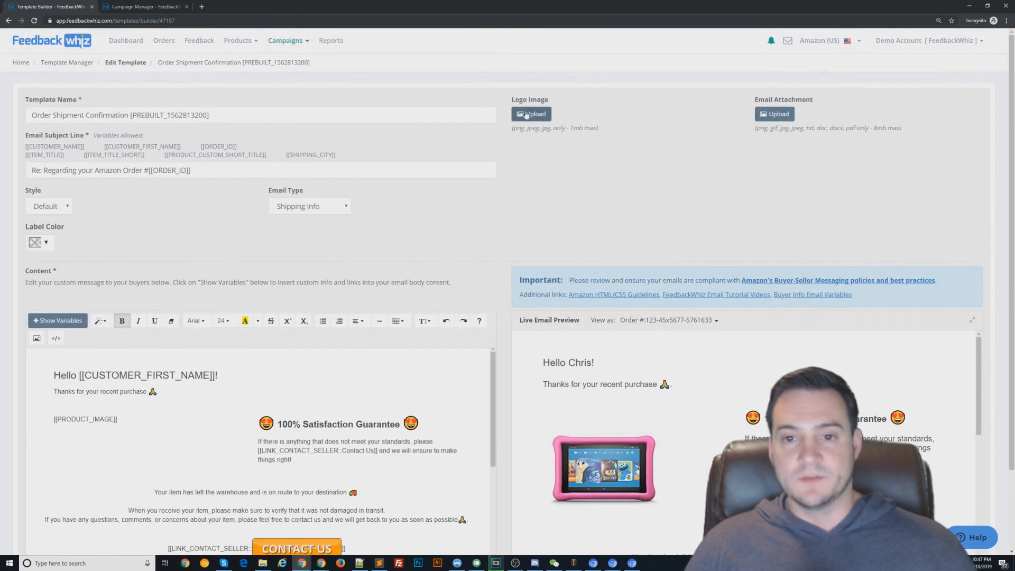
{"action": "scroll", "coordinate": [527, 249], "scroll_direction": "down", "scroll_amount": 2}
{"action": "scroll", "coordinate": [171, 400], "scroll_direction": "down", "scroll_amount": 4}
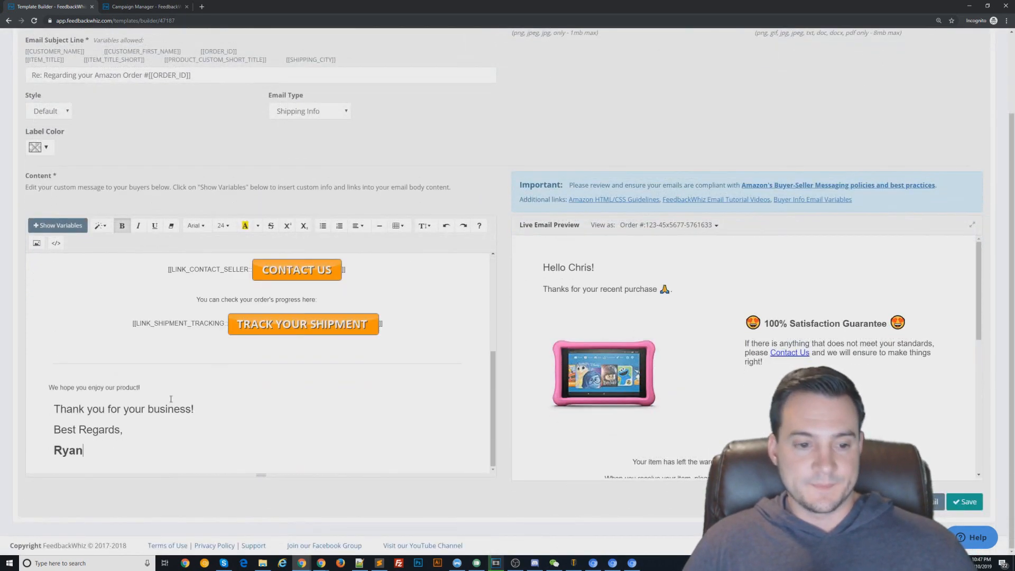
{"action": "double_click", "coordinate": [69, 453]}
{"action": "type", "text": "[[LOGO_IMAGE]]"}
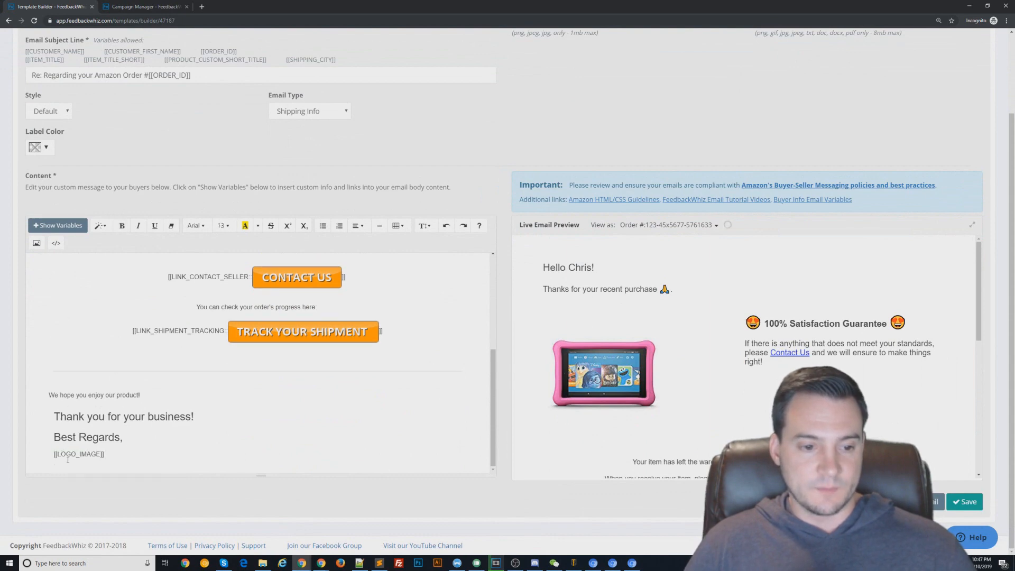
Step: Examine the list of available email template variables and their codes for the order shipment template
{"action": "scroll", "coordinate": [213, 302], "scroll_direction": "up", "scroll_amount": 4}
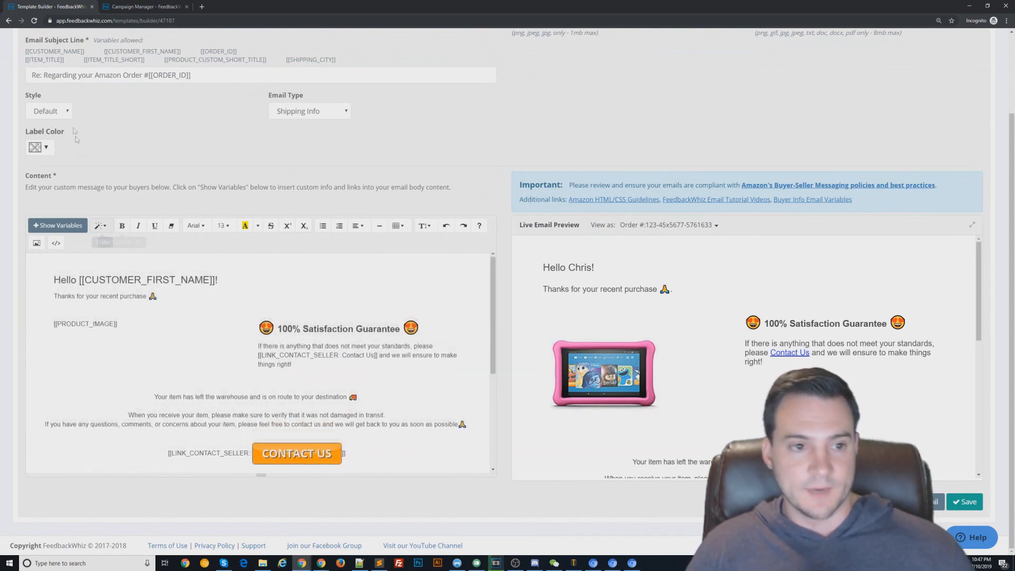
{"action": "scroll", "coordinate": [75, 138], "scroll_direction": "up", "scroll_amount": 2}
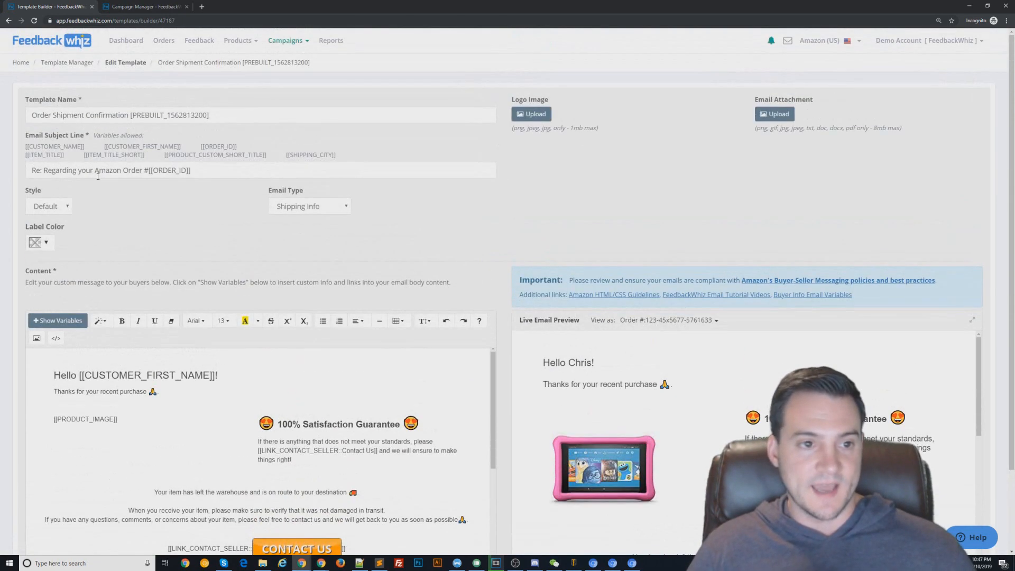
{"action": "left_click", "coordinate": [58, 321]}
{"action": "scroll", "coordinate": [300, 205], "scroll_direction": "down", "scroll_amount": 3}
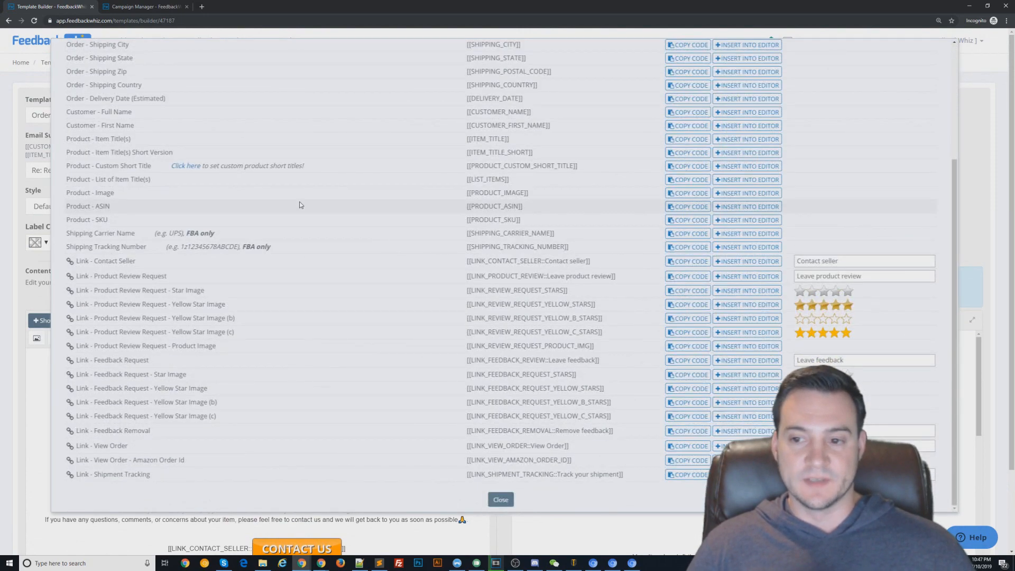
{"action": "scroll", "coordinate": [300, 205], "scroll_direction": "up", "scroll_amount": 3}
{"action": "scroll", "coordinate": [300, 205], "scroll_direction": "down", "scroll_amount": 5}
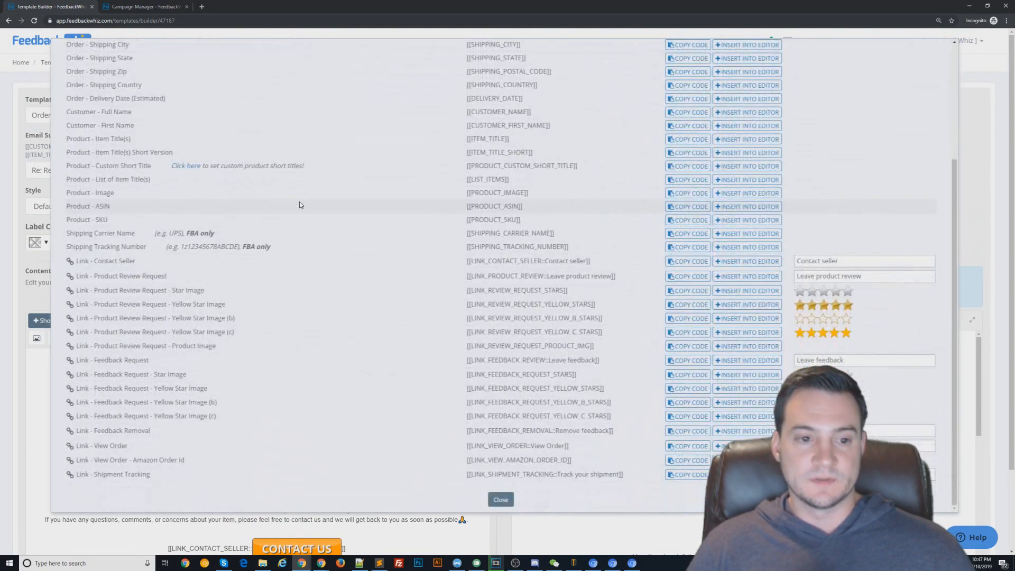
{"action": "scroll", "coordinate": [301, 205], "scroll_direction": "up", "scroll_amount": 5}
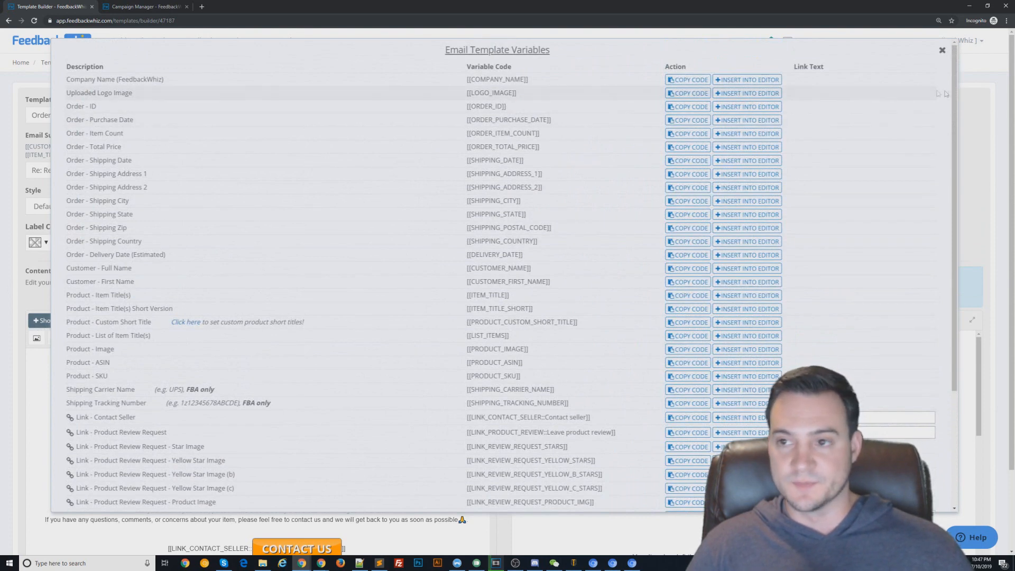
{"action": "left_click", "coordinate": [943, 50]}
Step: Save the edited Order Shipment Confirmation email template
{"action": "scroll", "coordinate": [919, 328], "scroll_direction": "down", "scroll_amount": 2}
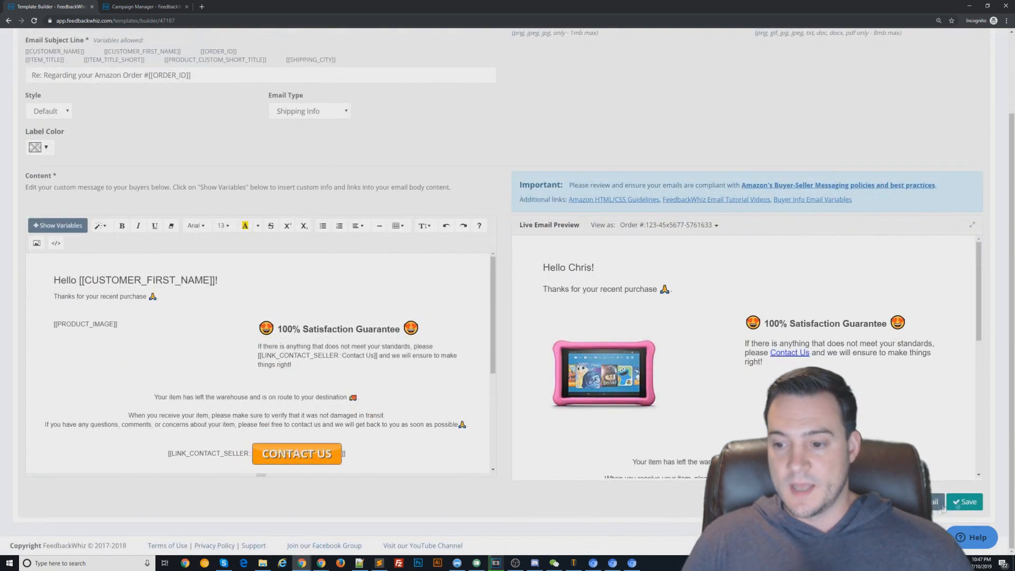
{"action": "left_click", "coordinate": [966, 502]}
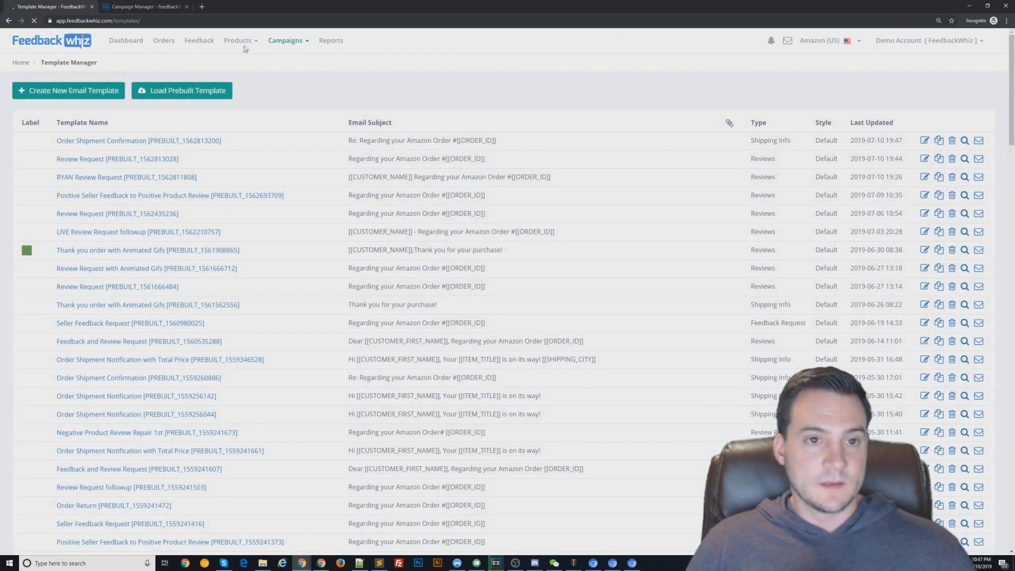
Step: Start a new email campaign in Campaign Manager and name it "ORDER SHIPPED NOTIFICATION"
{"action": "mouse_move", "coordinate": [288, 41]}
{"action": "left_click", "coordinate": [300, 59]}
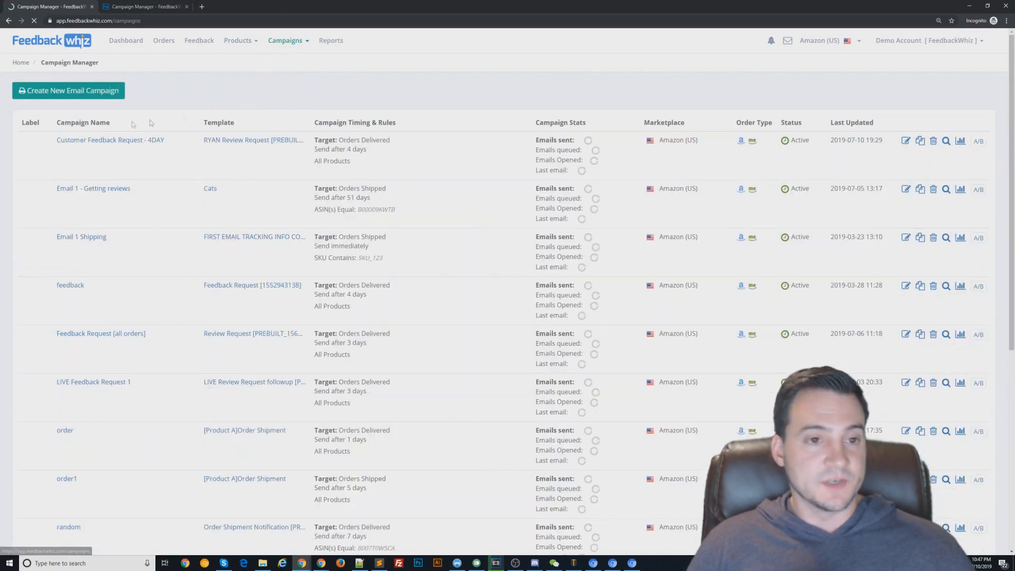
{"action": "left_click", "coordinate": [73, 91]}
{"action": "left_click", "coordinate": [41, 114]}
{"action": "type", "text": "ORDER SHIPPED NOTIFICATION"}
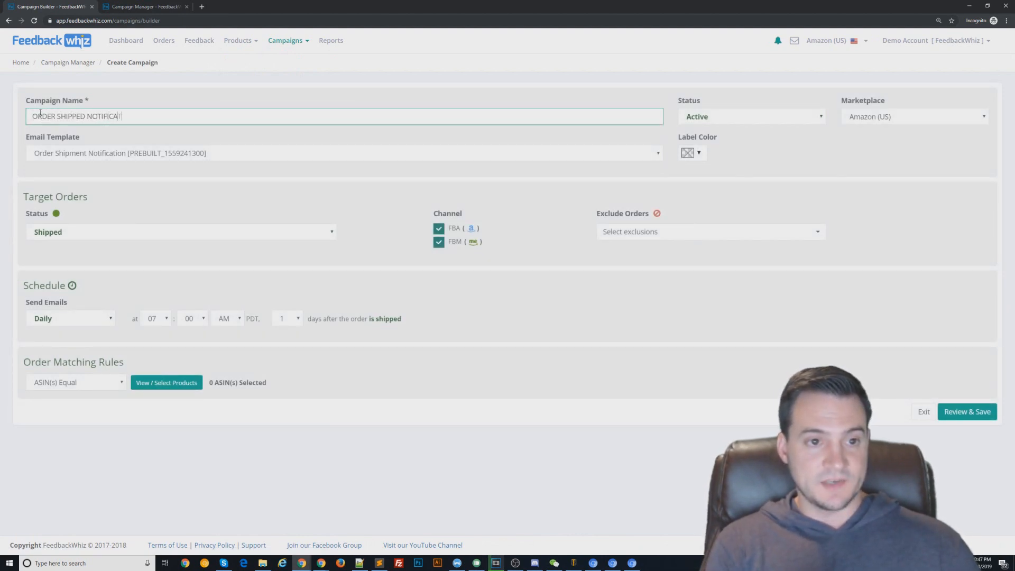
{"action": "left_click", "coordinate": [166, 150]}
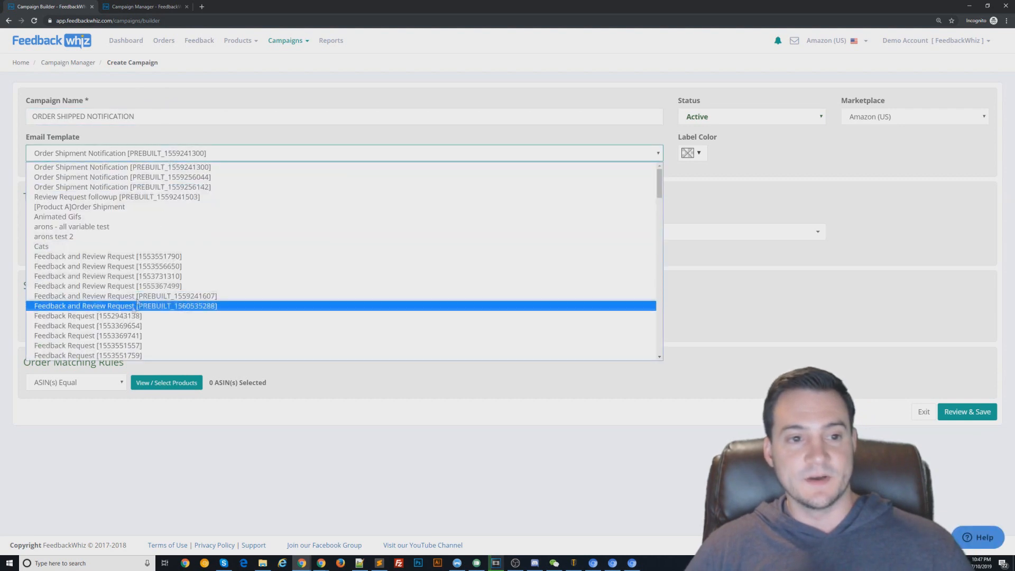
{"action": "scroll", "coordinate": [154, 265], "scroll_direction": "down", "scroll_amount": 5}
{"action": "scroll", "coordinate": [154, 265], "scroll_direction": "up", "scroll_amount": 5}
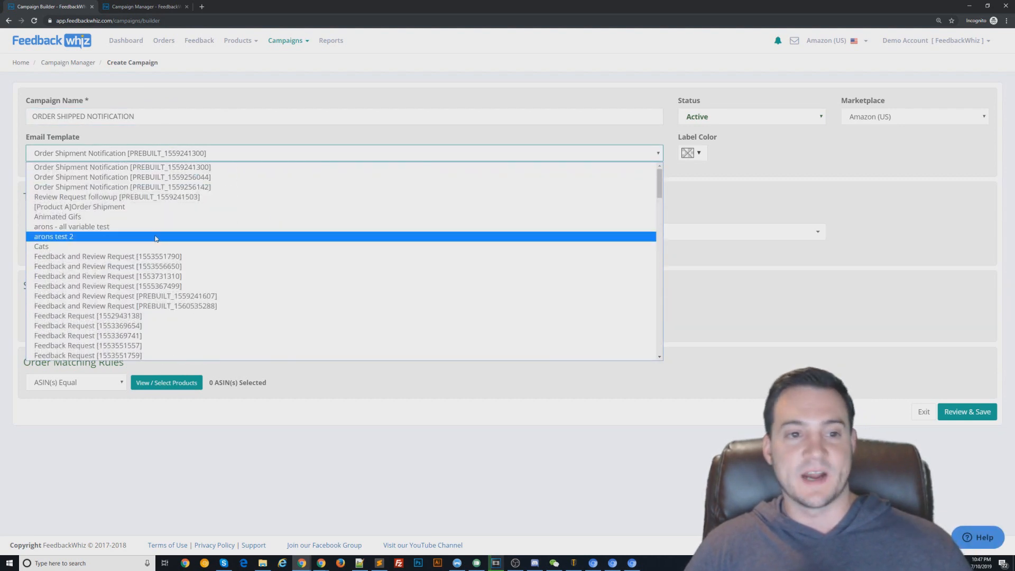
{"action": "left_click", "coordinate": [261, 139]}
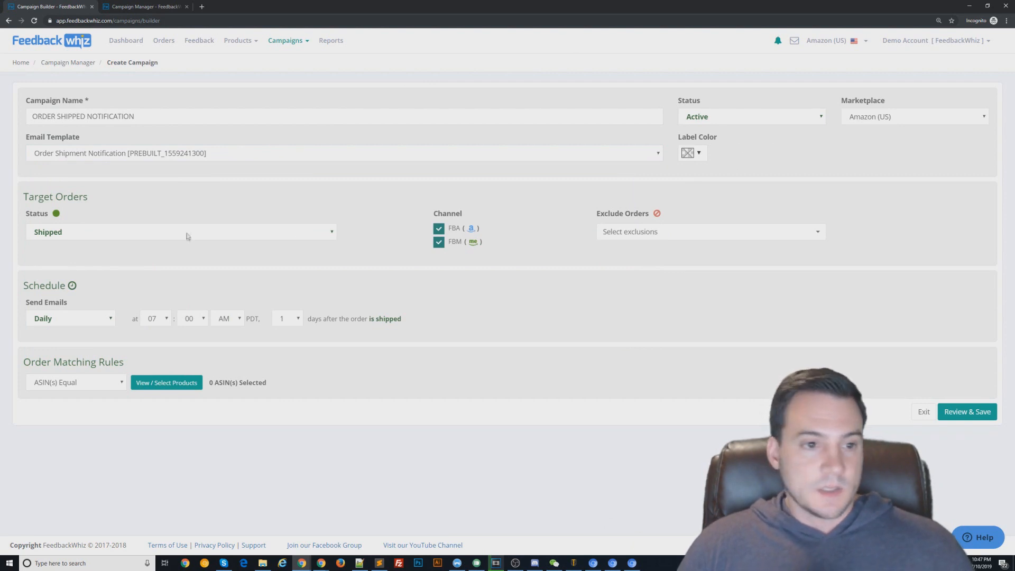
Step: Target only shipped orders from the FBM channel and exclude orders with Delayed Shipment (FBM only)
{"action": "left_click", "coordinate": [72, 232]}
{"action": "left_click", "coordinate": [71, 239]}
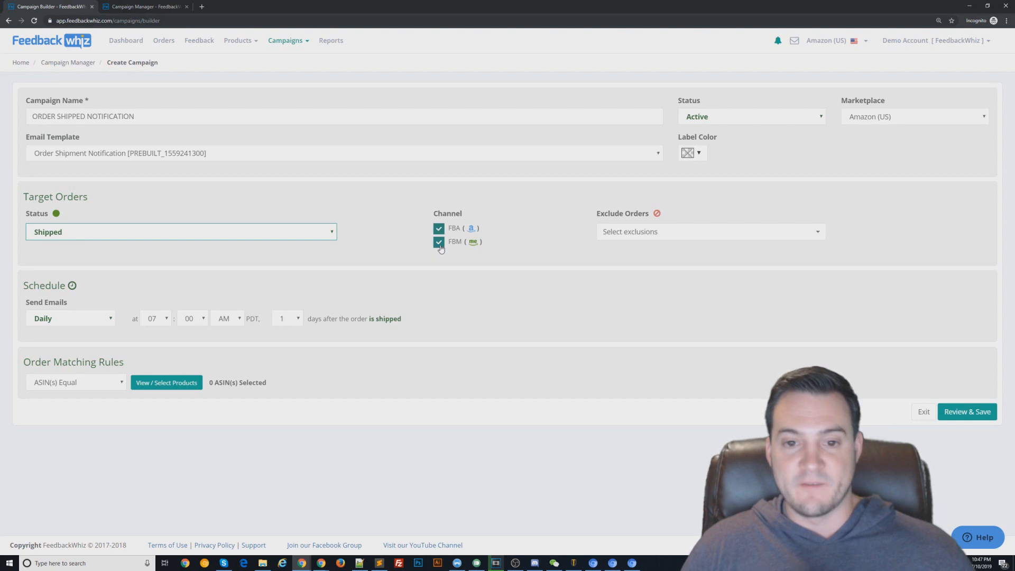
{"action": "left_click", "coordinate": [439, 229]}
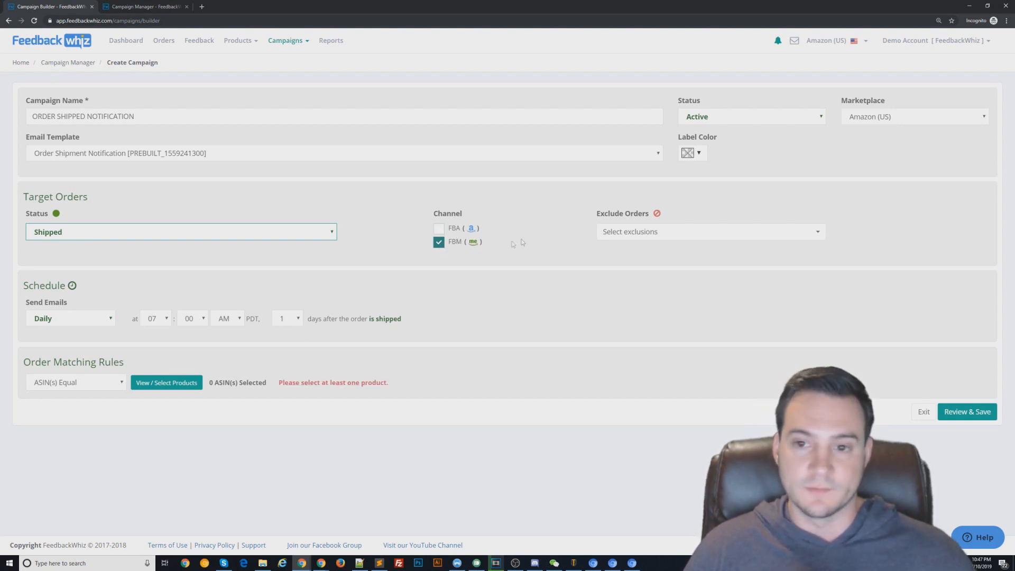
{"action": "left_click", "coordinate": [638, 238]}
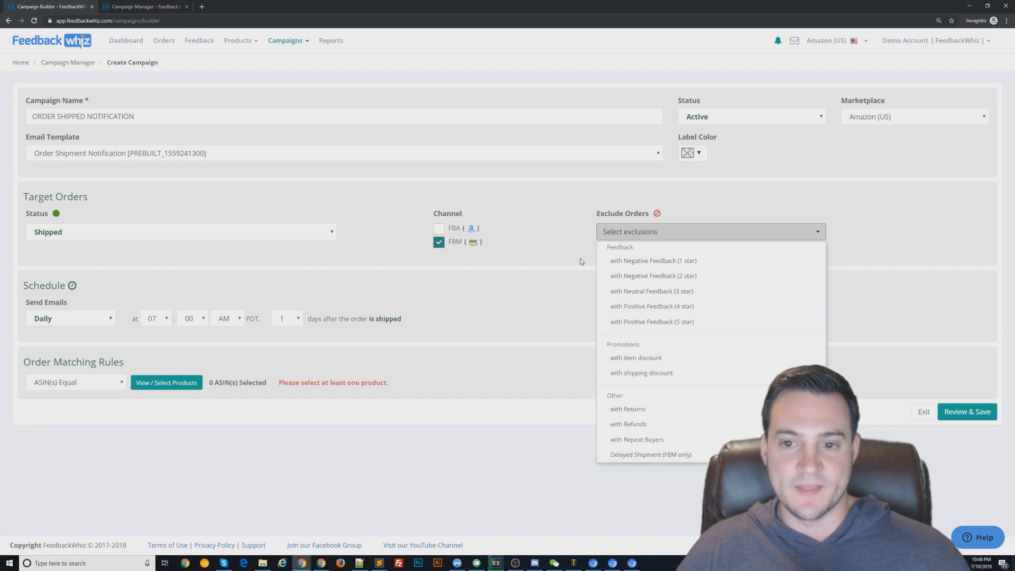
{"action": "left_click", "coordinate": [642, 456]}
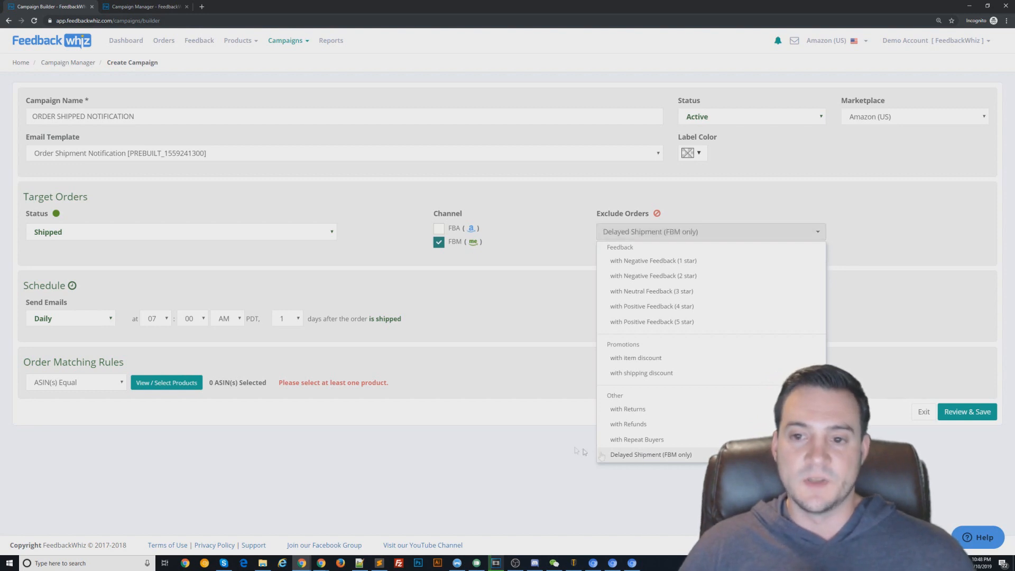
{"action": "left_click", "coordinate": [495, 469]}
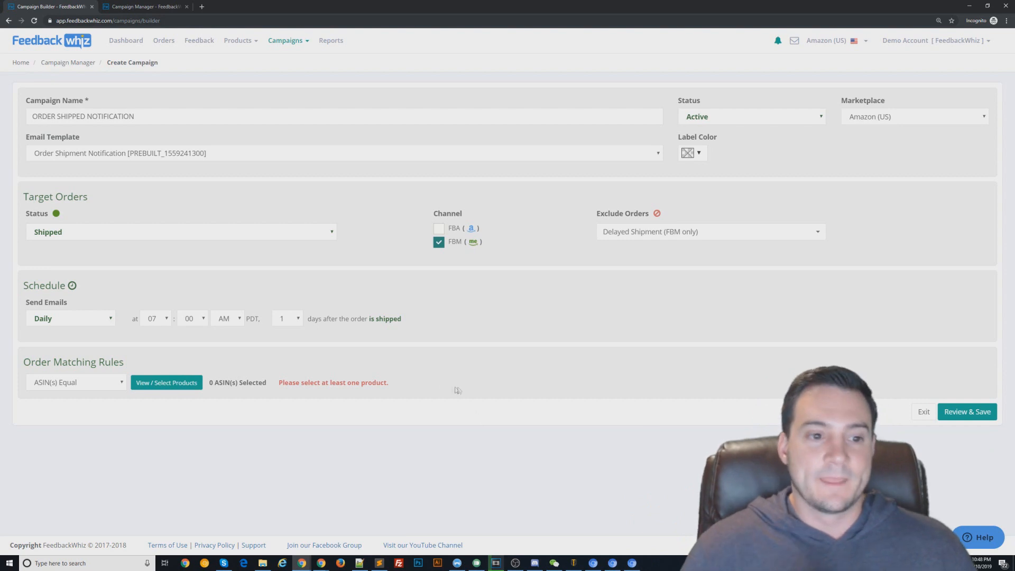
Step: Schedule the emails as soon as possible after the order is shipped and set the order matching rule to All Products
{"action": "left_click", "coordinate": [299, 318]}
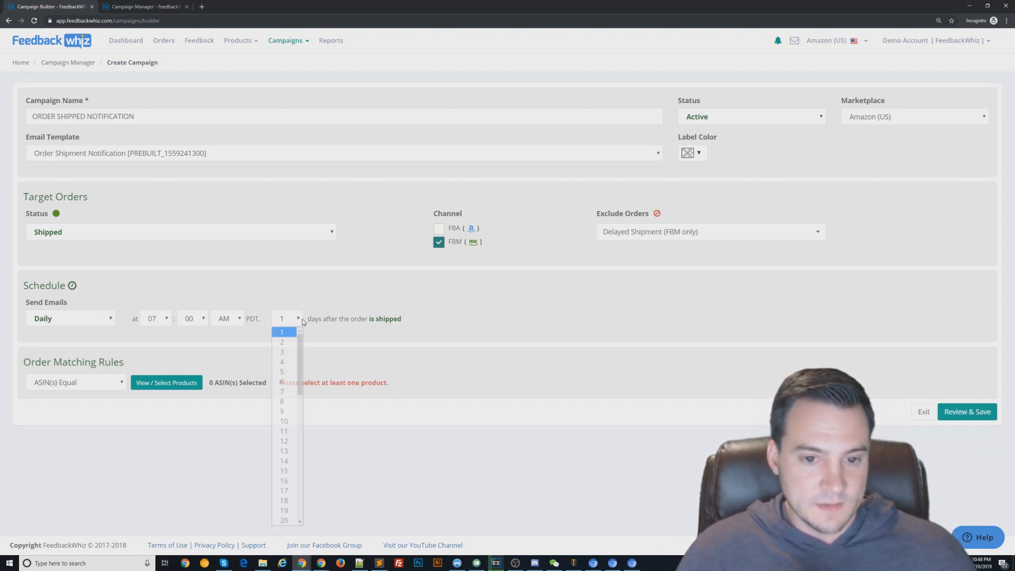
{"action": "left_click", "coordinate": [36, 317]}
{"action": "left_click", "coordinate": [58, 340]}
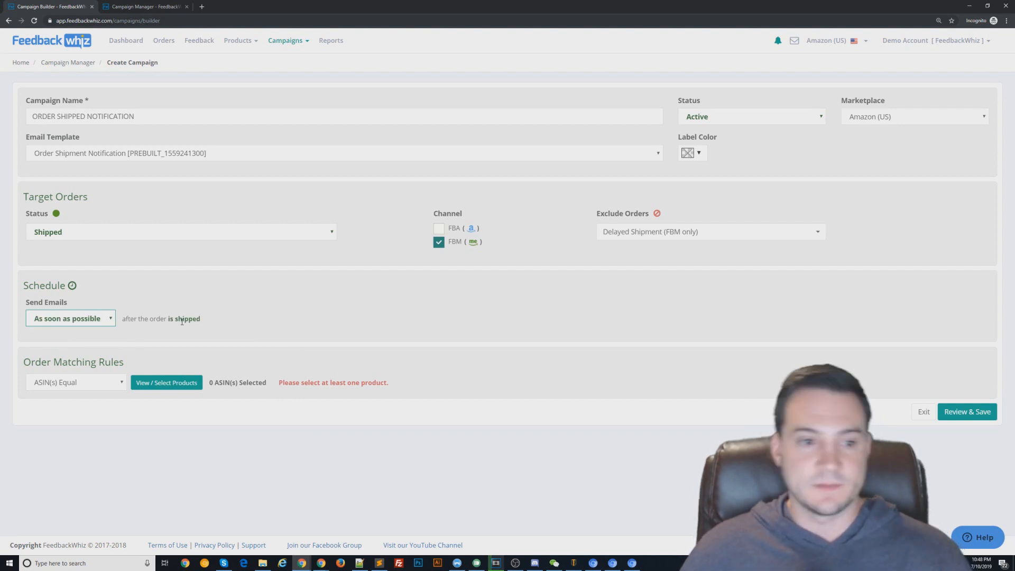
{"action": "left_click", "coordinate": [67, 381]}
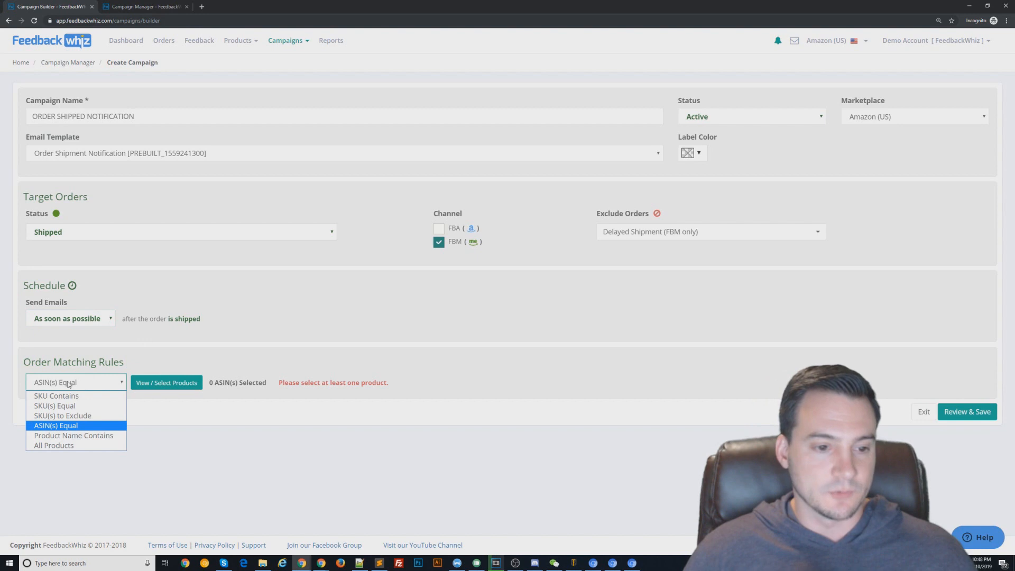
{"action": "left_click", "coordinate": [69, 444]}
{"action": "left_click", "coordinate": [465, 359]}
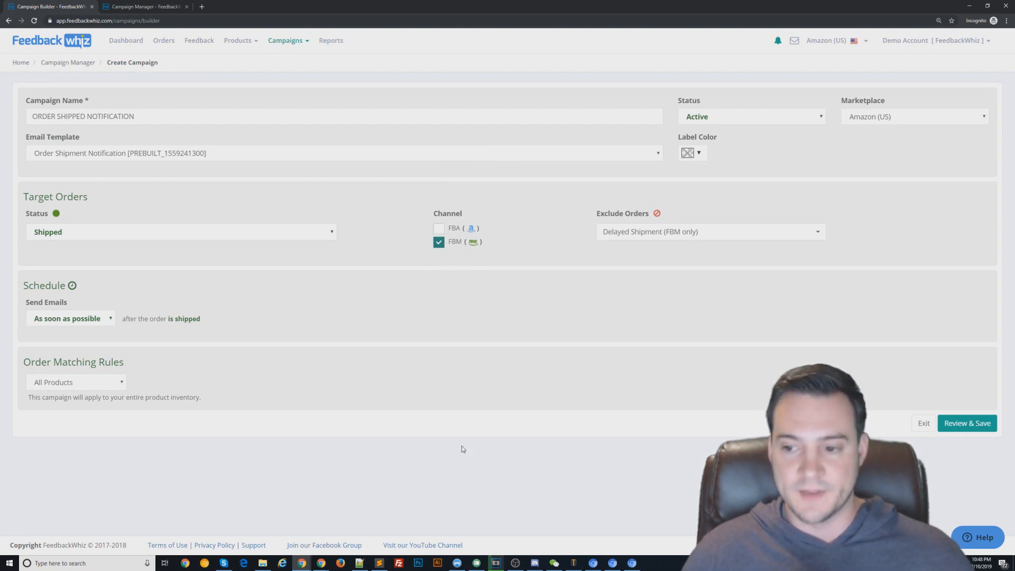
Step: Review the campaign and create it with the past orders selection left blank
{"action": "left_click", "coordinate": [965, 423]}
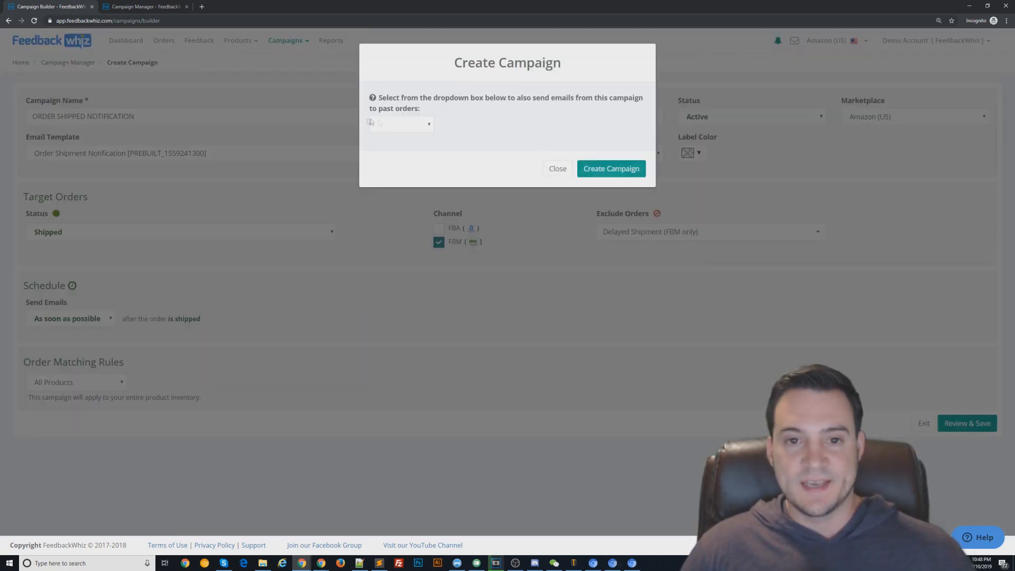
{"action": "left_click", "coordinate": [400, 126]}
{"action": "left_click", "coordinate": [401, 127]}
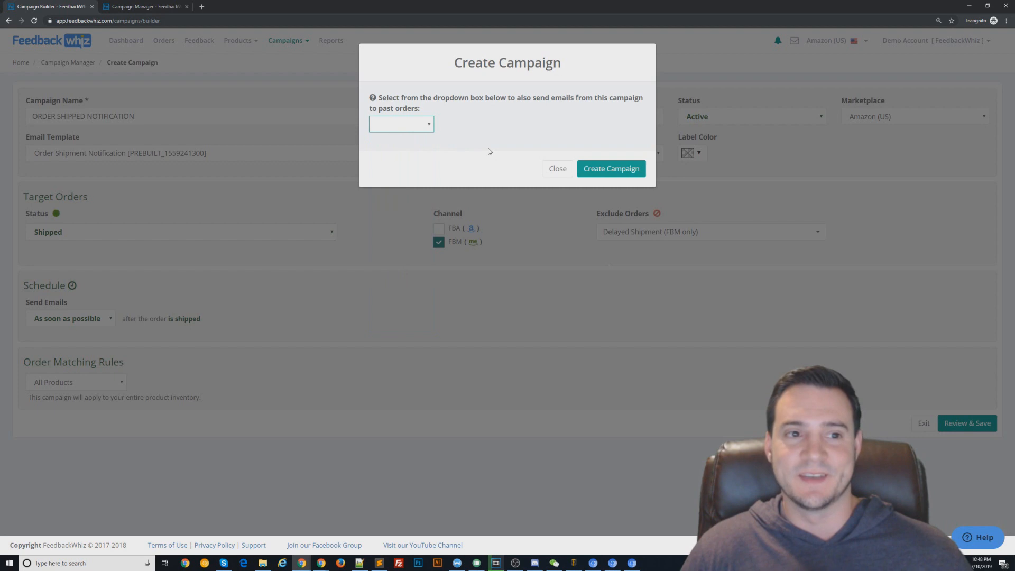
{"action": "left_click", "coordinate": [412, 130]}
{"action": "left_click", "coordinate": [537, 105]}
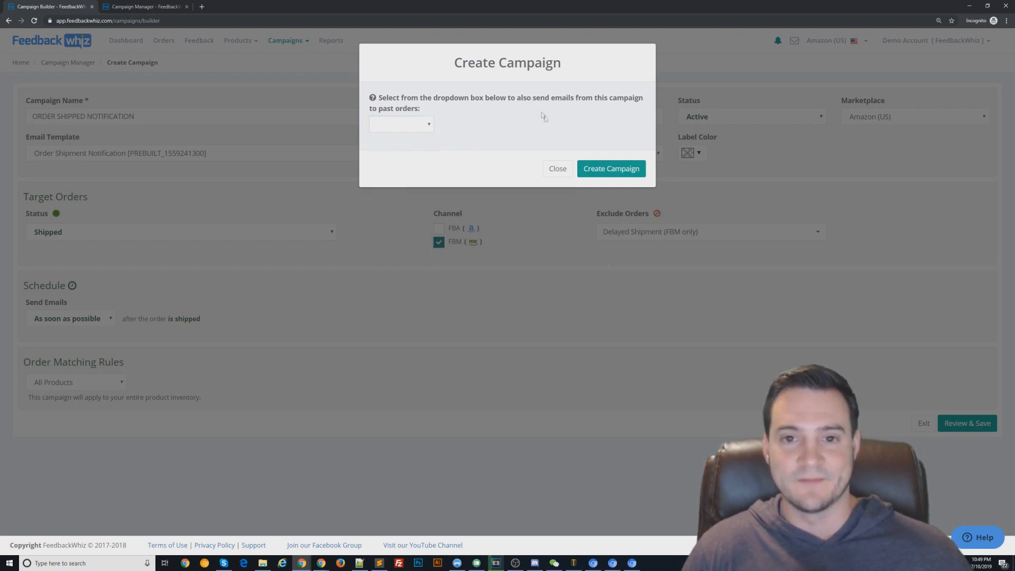
{"action": "left_click", "coordinate": [613, 168]}
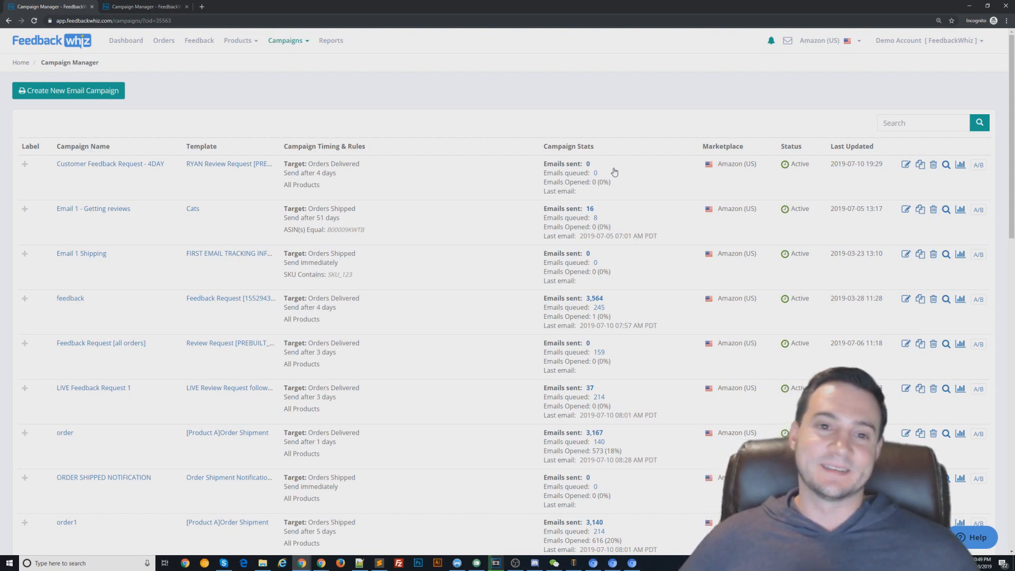
{"action": "left_click", "coordinate": [281, 45]}
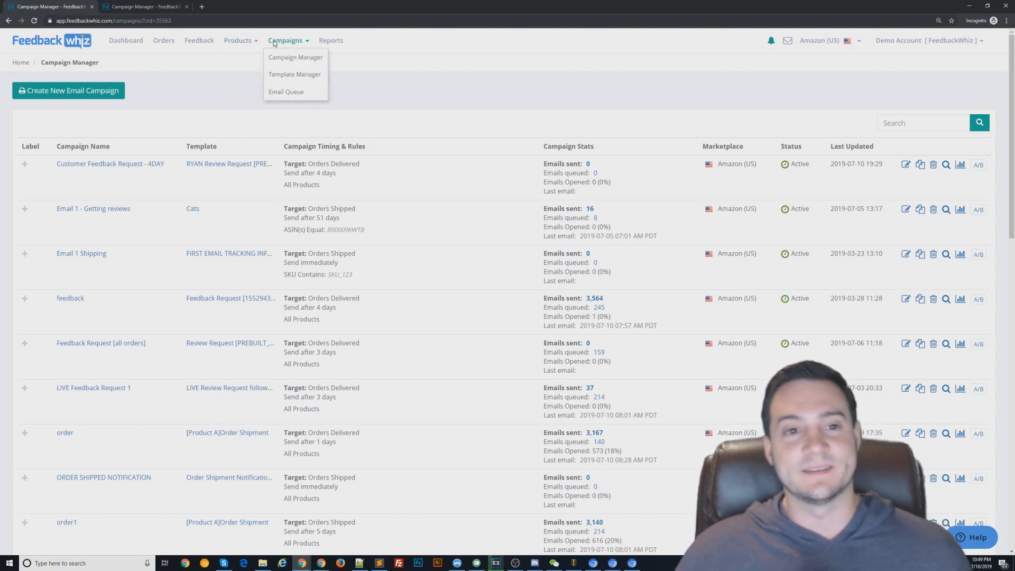